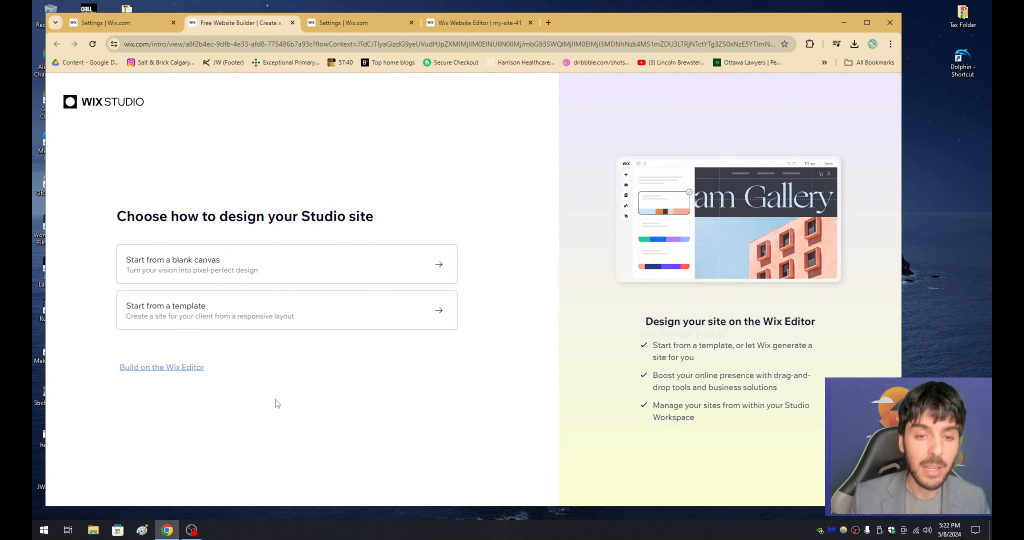
# Step: Switch to the My Site 41 dashboard and open its home page
pyautogui.click(356, 24)
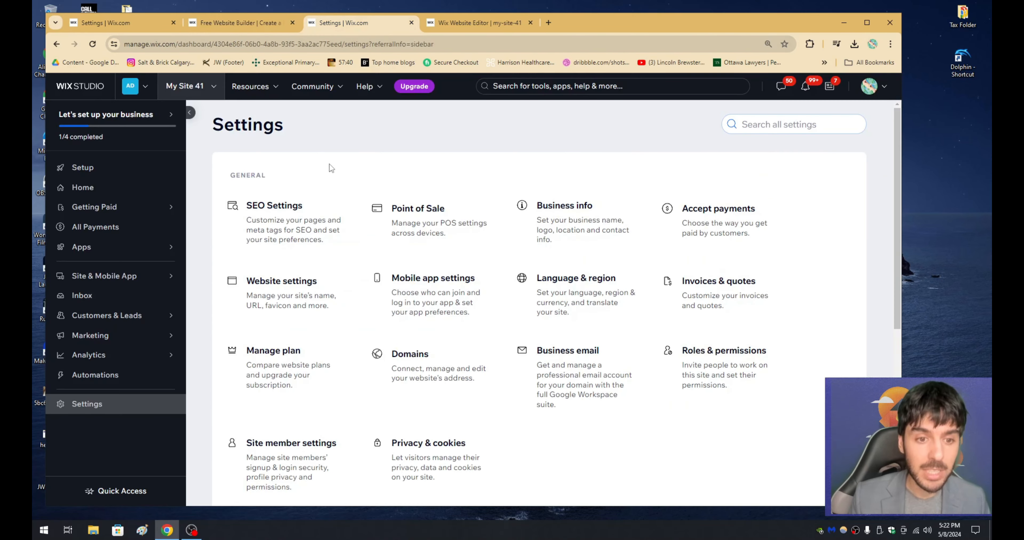
pyautogui.click(162, 189)
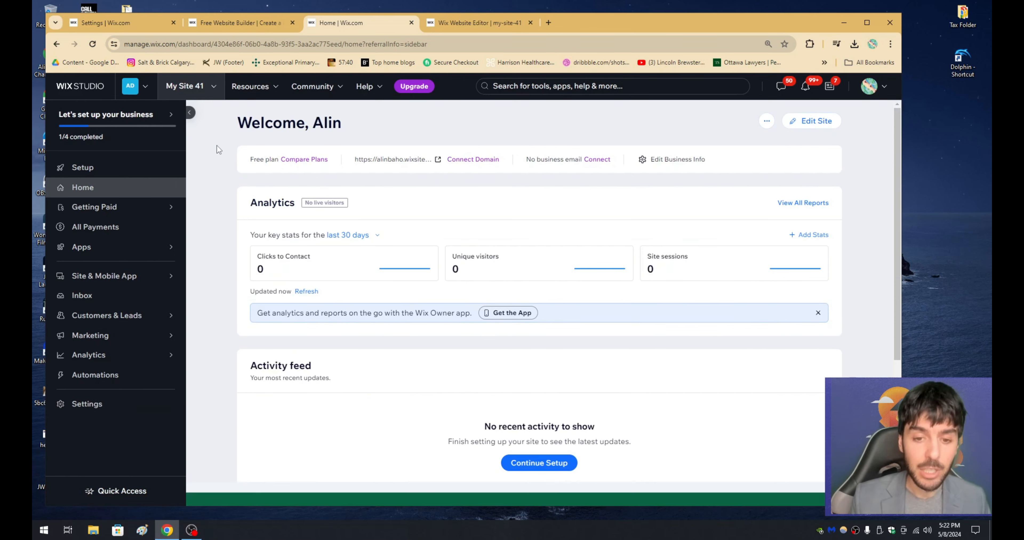
pyautogui.moveTo(239, 127); pyautogui.dragTo(297, 127)
pyautogui.doubleClick(328, 125)
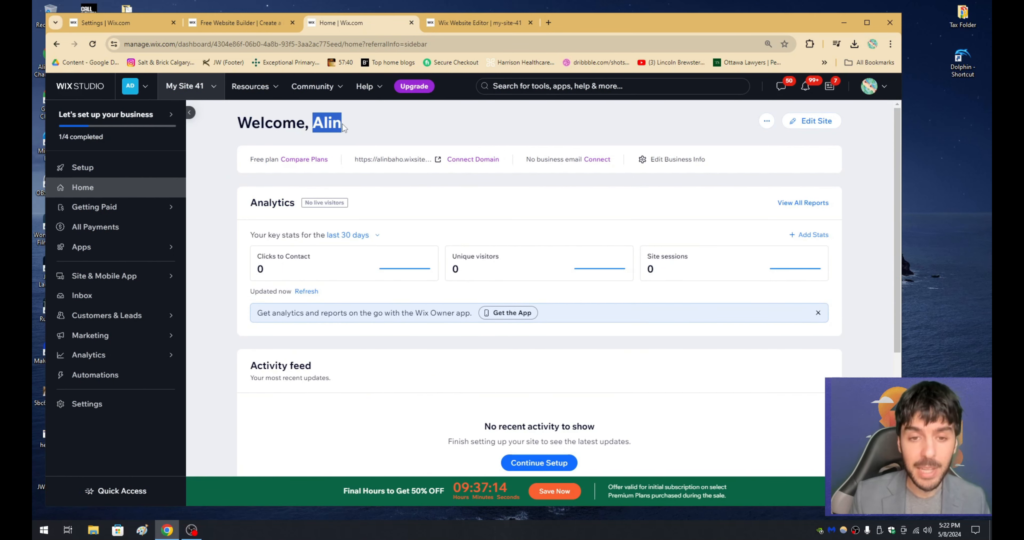
pyautogui.click(284, 135)
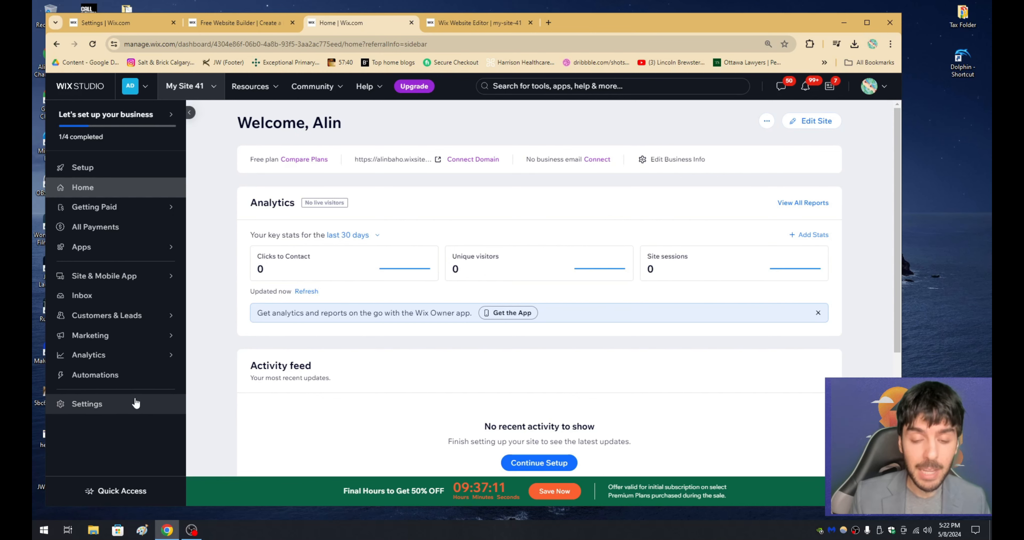
# Step: Open the Language & Region page in the site settings and go to the currency section
pyautogui.click(118, 411)
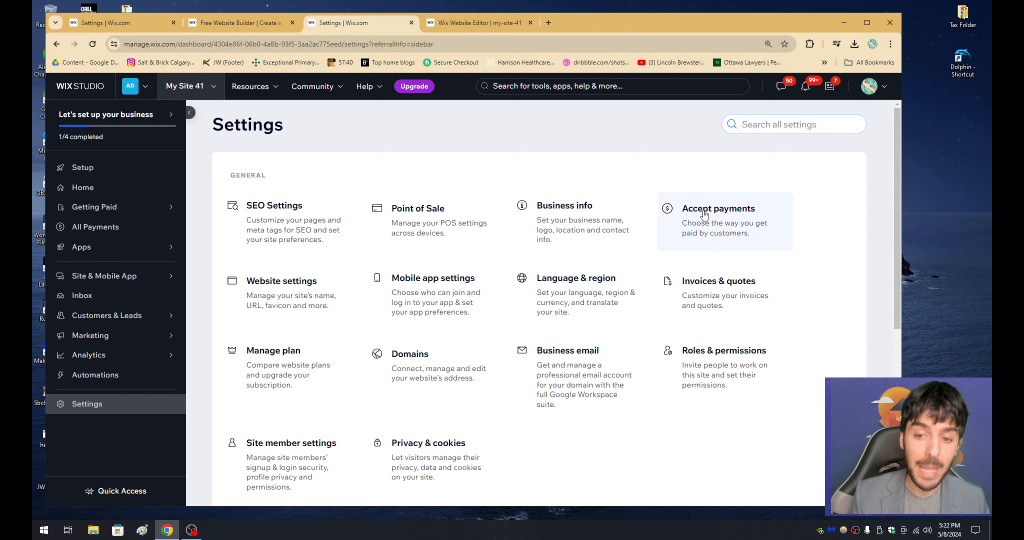
pyautogui.click(560, 287)
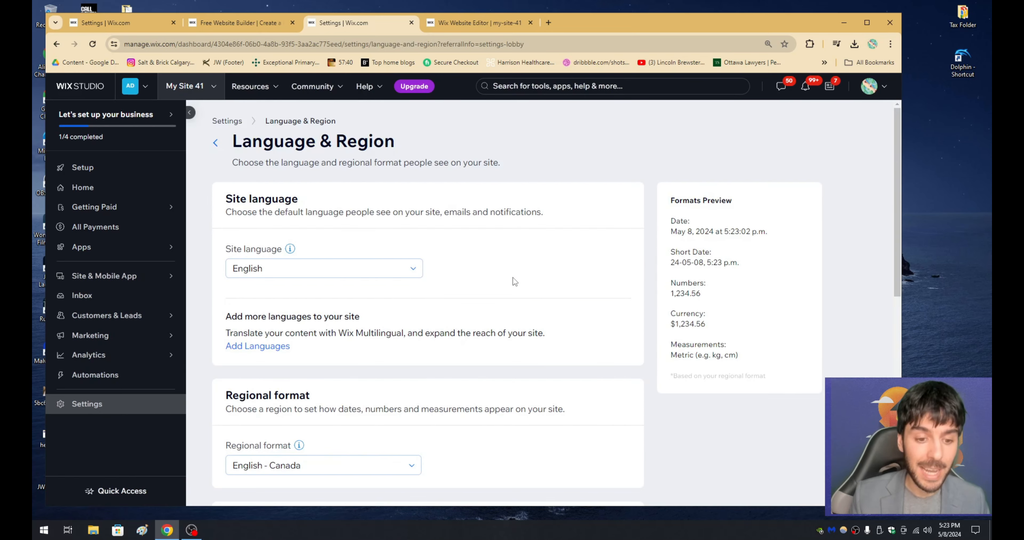
pyautogui.scroll(-5, 513, 276)
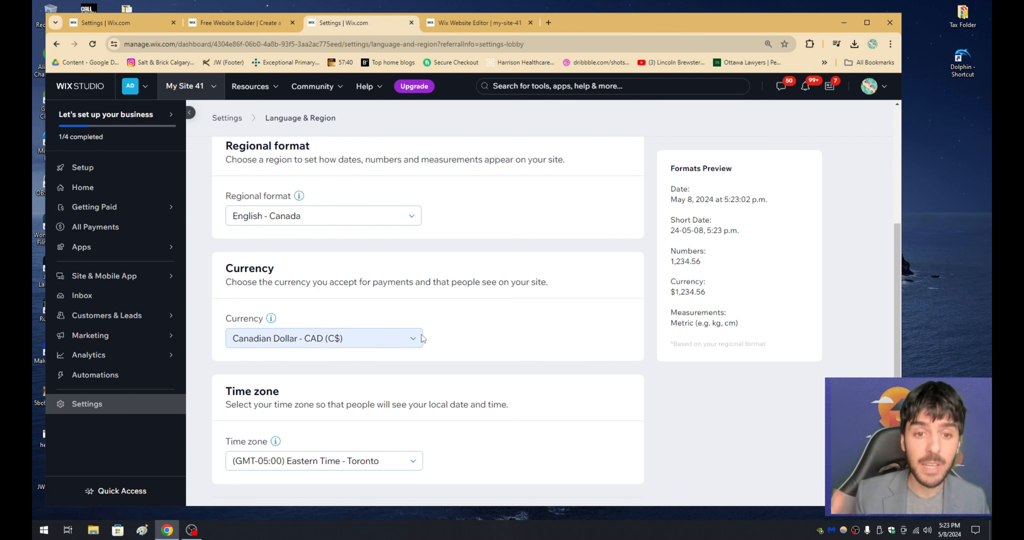
# Step: Look through the available currencies for the site, keeping Canadian Dollar - CAD (C$) selected
pyautogui.click(411, 339)
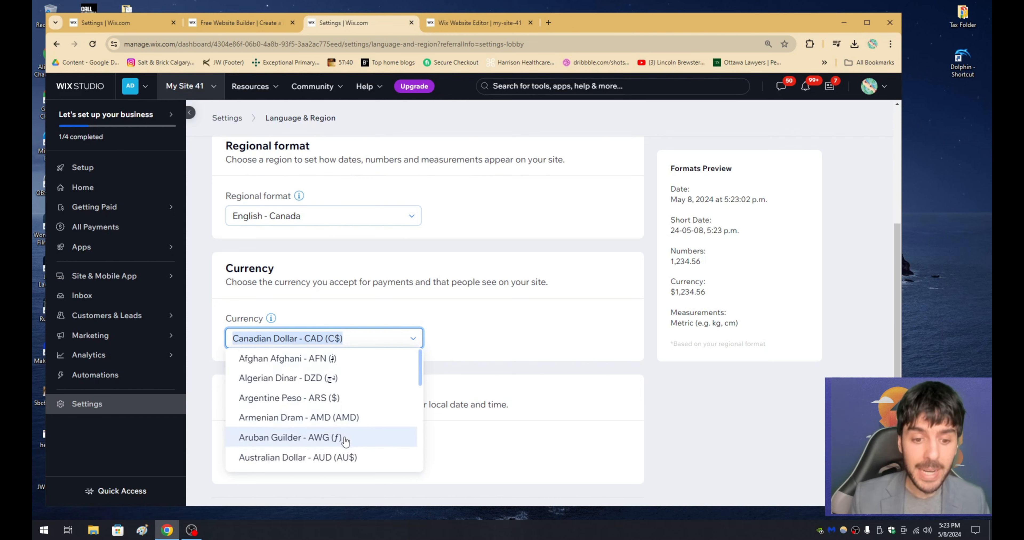
pyautogui.scroll(-1, 334, 437)
pyautogui.scroll(1, 334, 425)
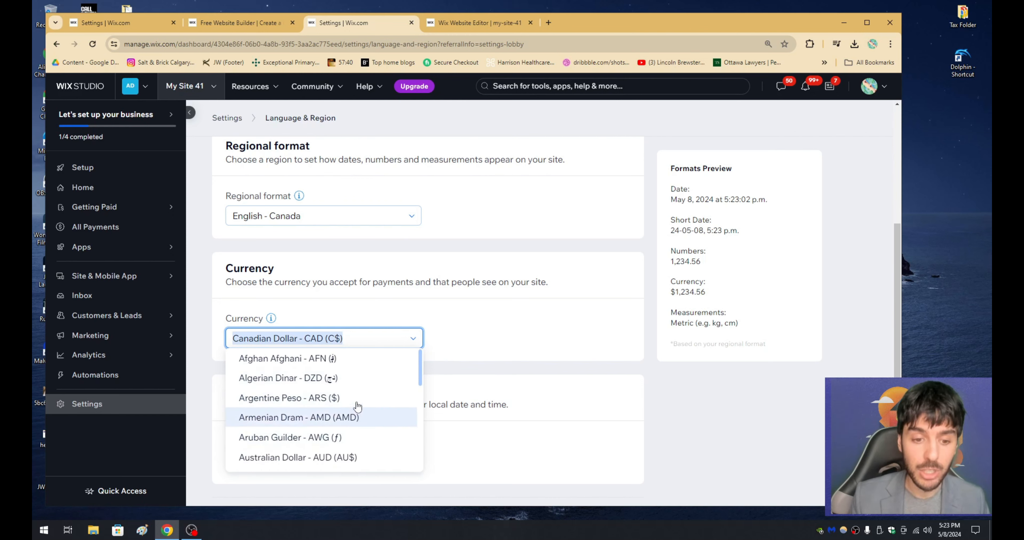
pyautogui.scroll(5, 350, 397)
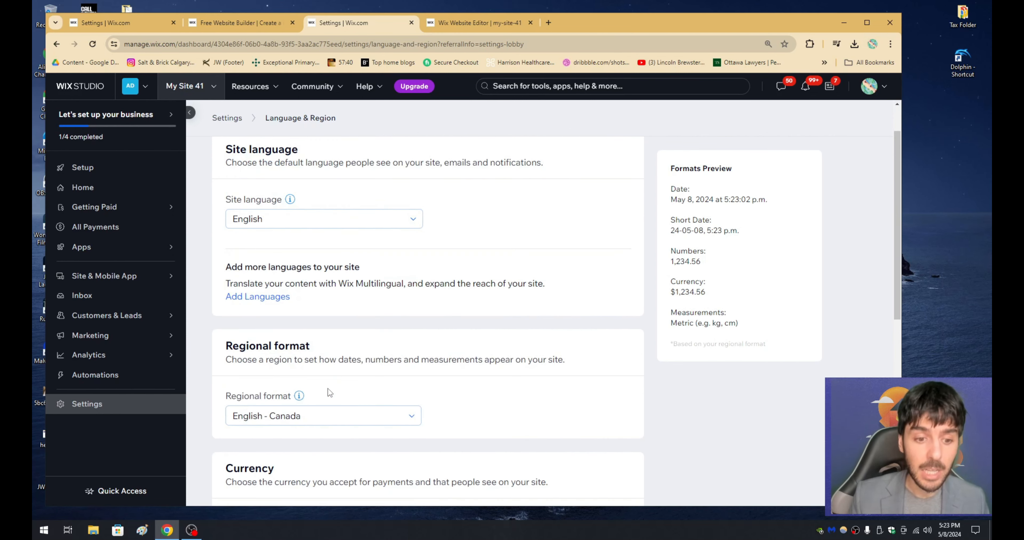
pyautogui.scroll(-6, 334, 391)
pyautogui.scroll(-1, 341, 371)
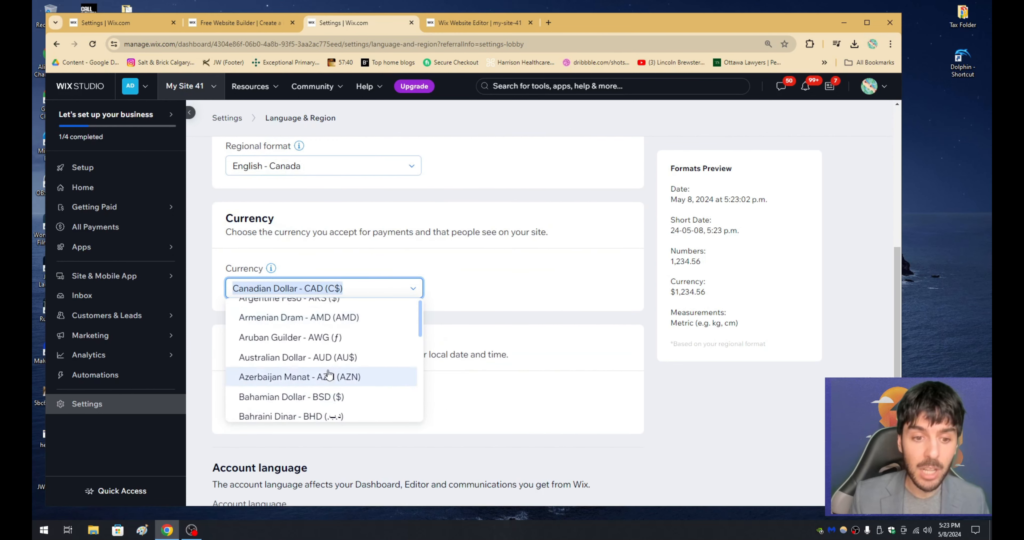
pyautogui.scroll(1, 350, 334)
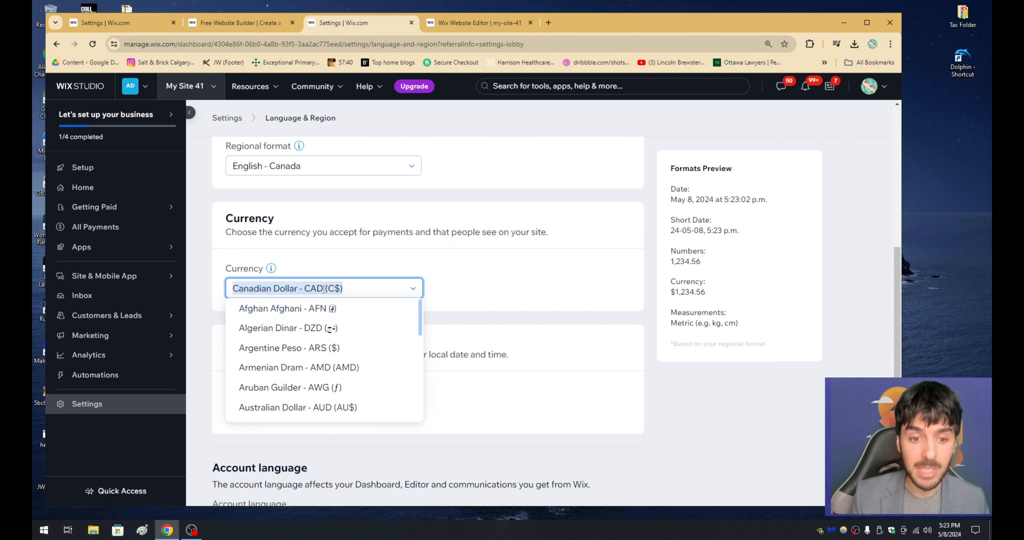
pyautogui.click(434, 262)
# Step: Review the site language, regional format, currency and time zone settings
pyautogui.scroll(1, 433, 267)
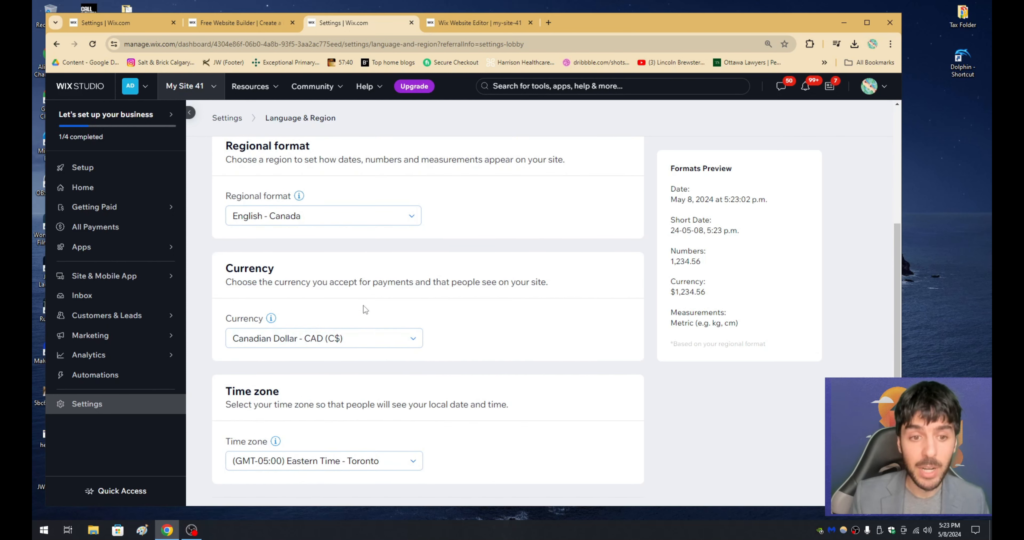
pyautogui.scroll(4, 365, 309)
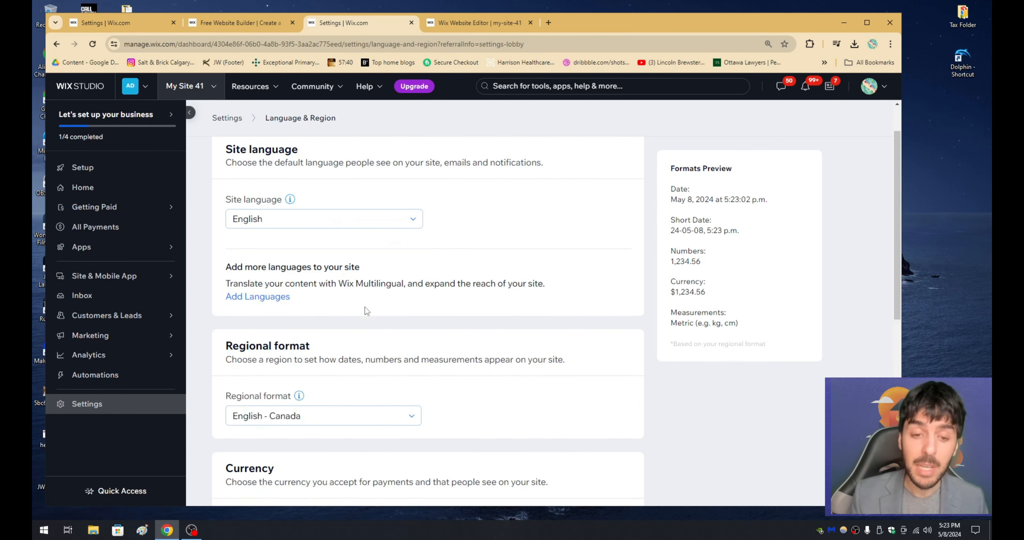
pyautogui.scroll(-4, 365, 307)
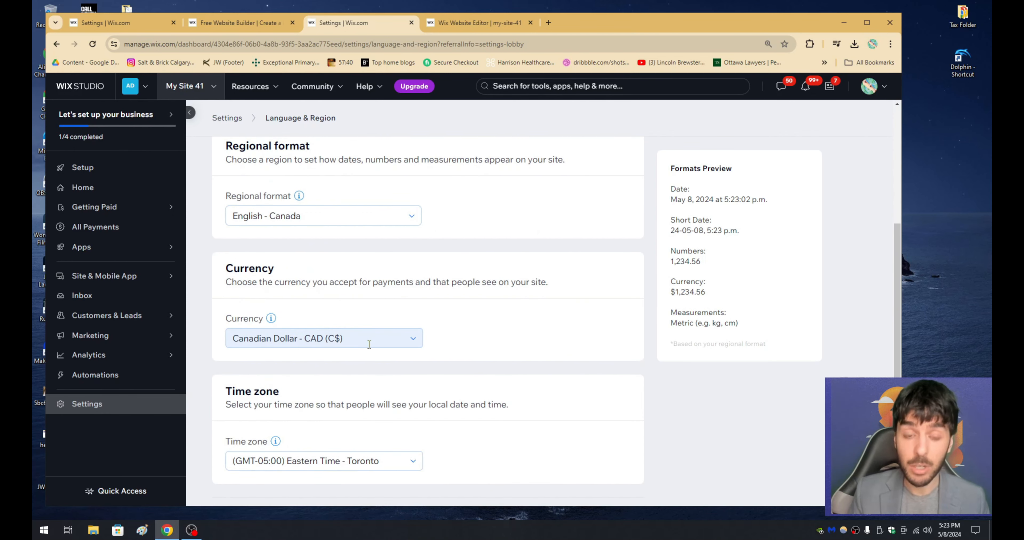
pyautogui.scroll(2, 367, 343)
pyautogui.scroll(-2, 366, 344)
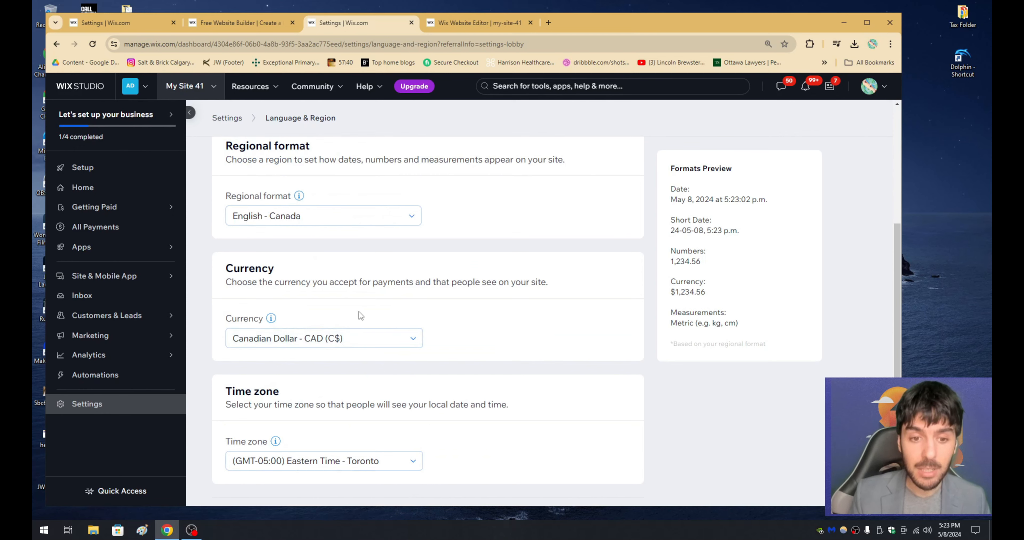
# Step: Open the Accept Payments settings and confirm Canada as the business location
pyautogui.click(228, 121)
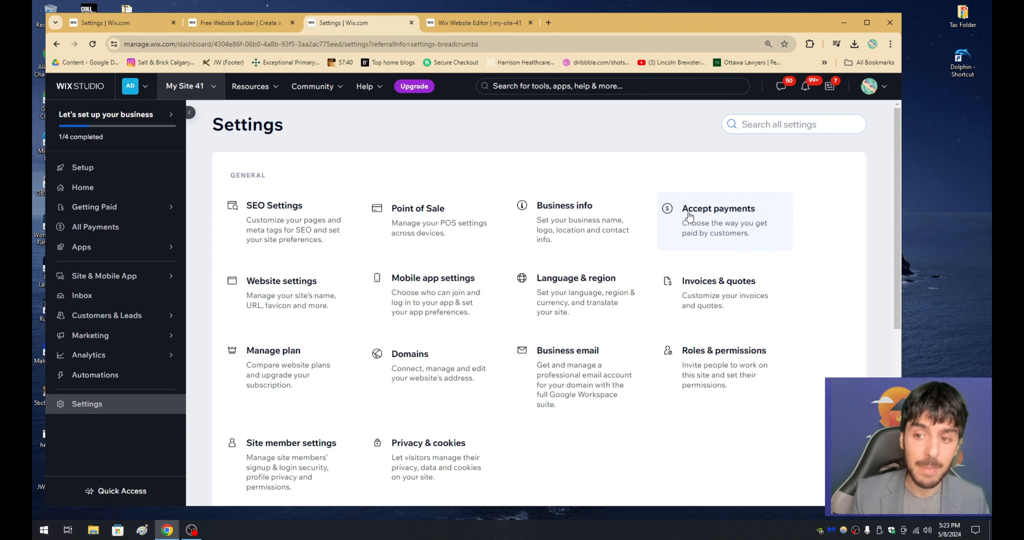
pyautogui.click(692, 217)
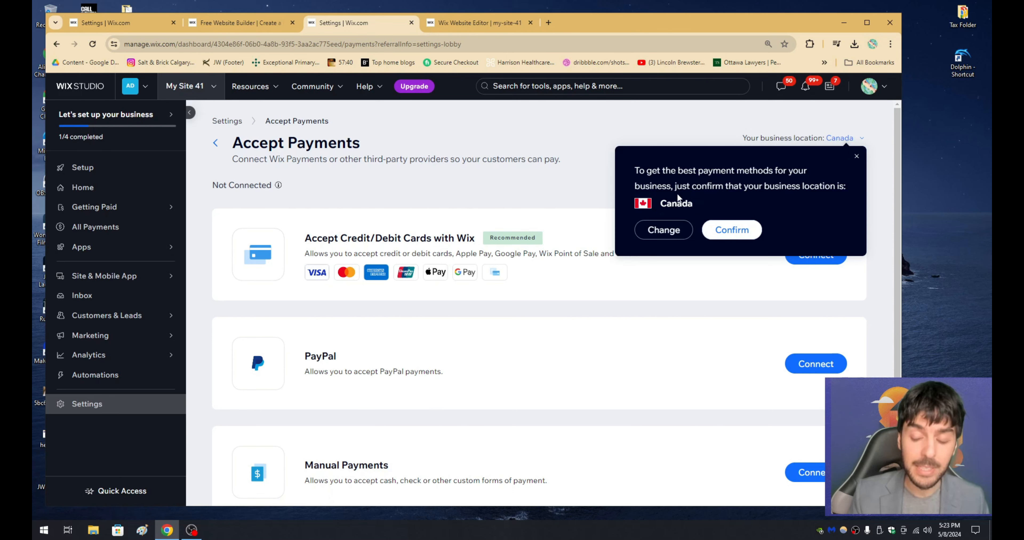
pyautogui.click(727, 230)
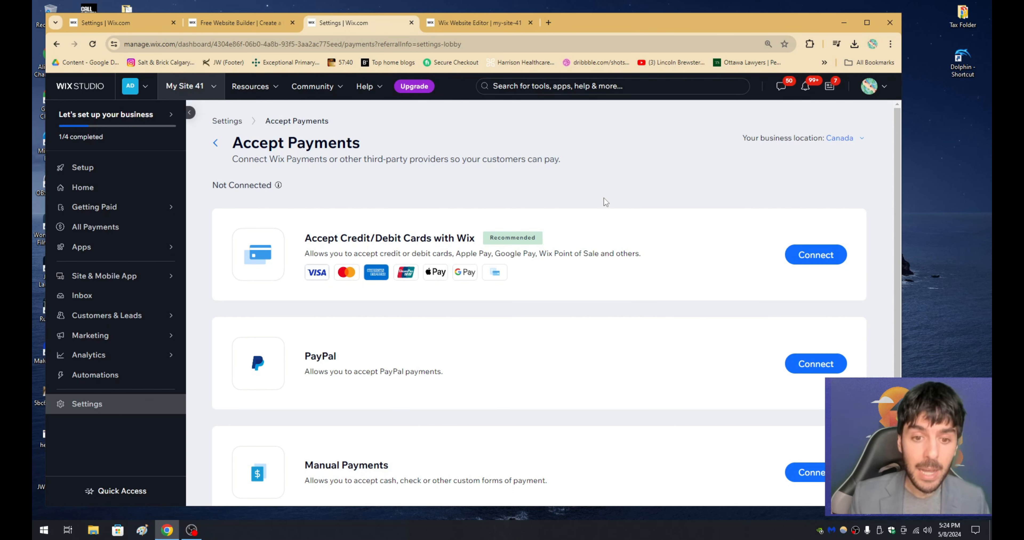
pyautogui.moveTo(358, 248); pyautogui.dragTo(432, 238)
pyautogui.click(480, 213)
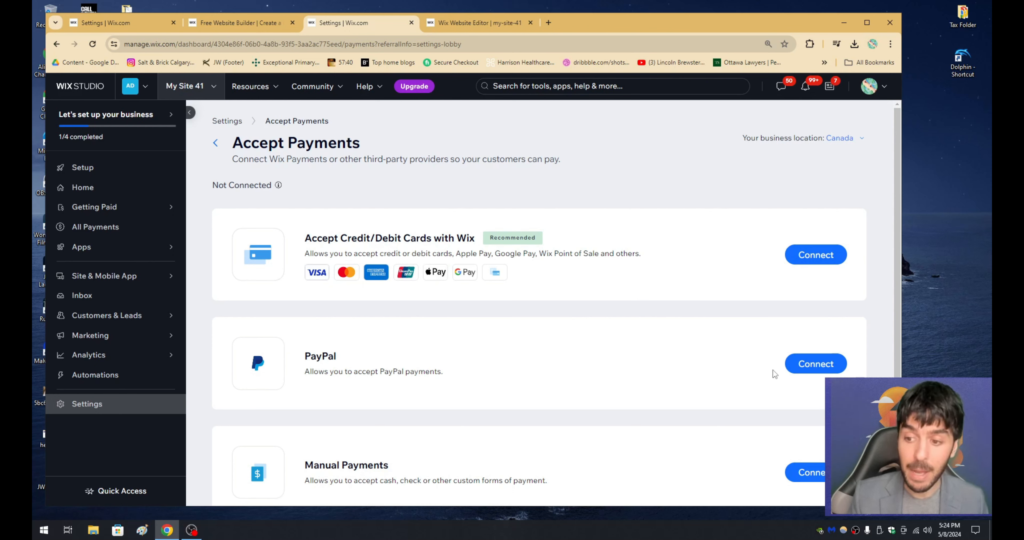
# Step: Start connecting PayPal as a payment provider and enter the PayPal account's email address
pyautogui.click(798, 368)
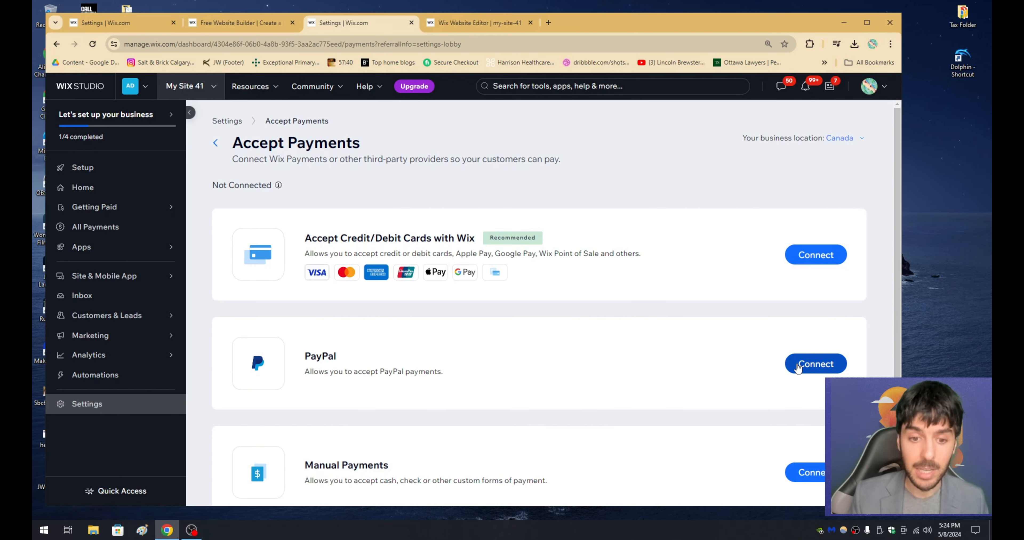
pyautogui.scroll(-3, 592, 357)
pyautogui.scroll(4, 359, 356)
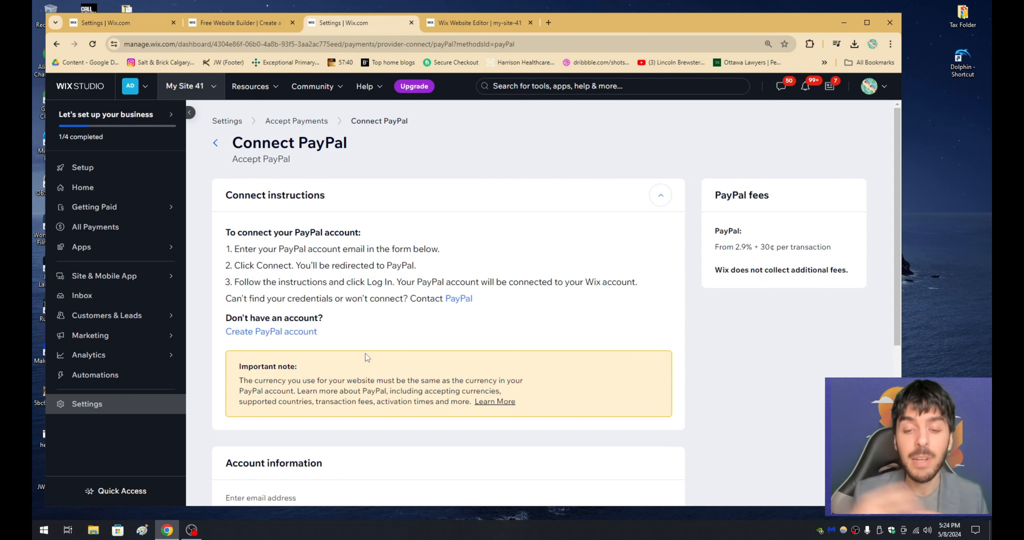
pyautogui.scroll(-2, 366, 356)
pyautogui.click(285, 414)
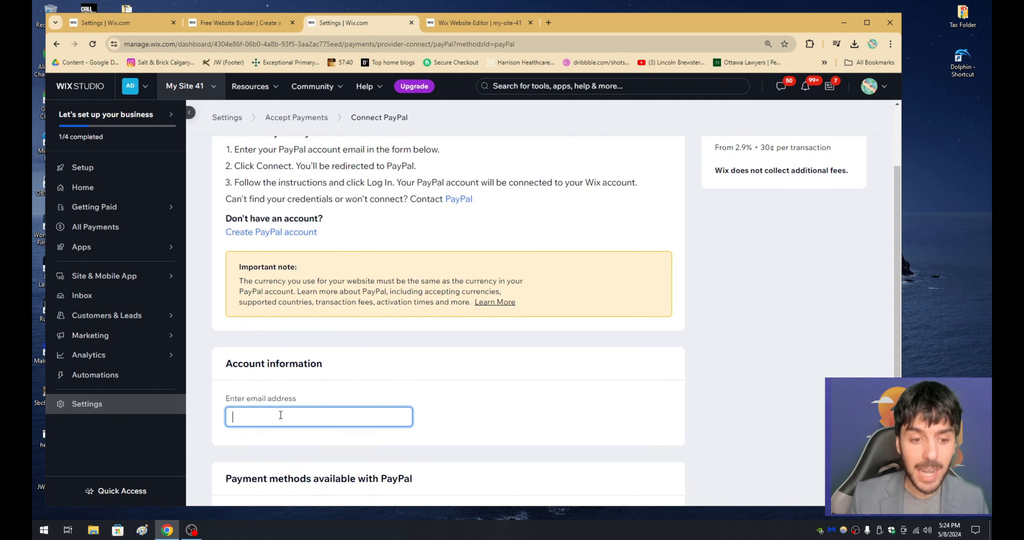
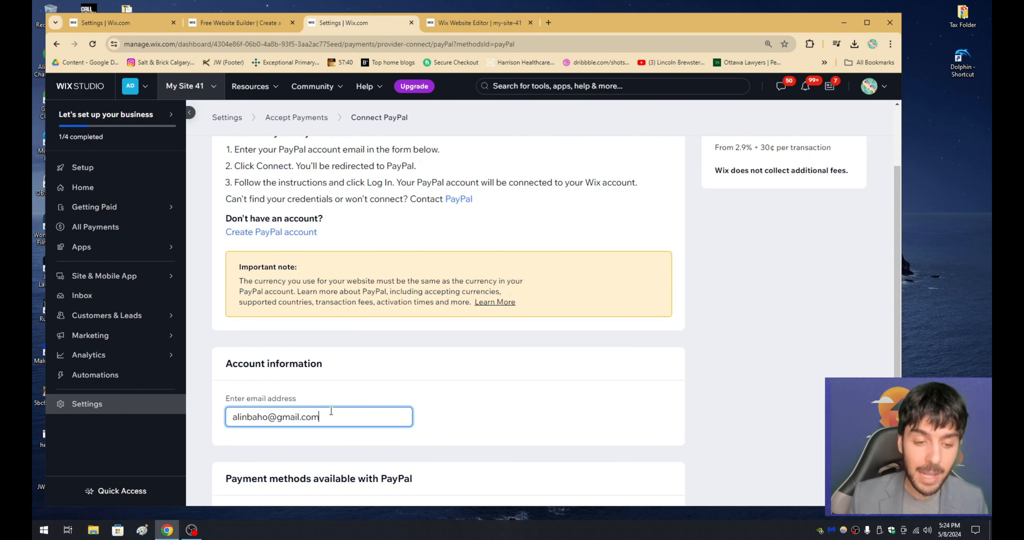
# Step: Submit the PayPal connection and continue to PayPal's log-in page with United States as the country
pyautogui.scroll(-4, 304, 410)
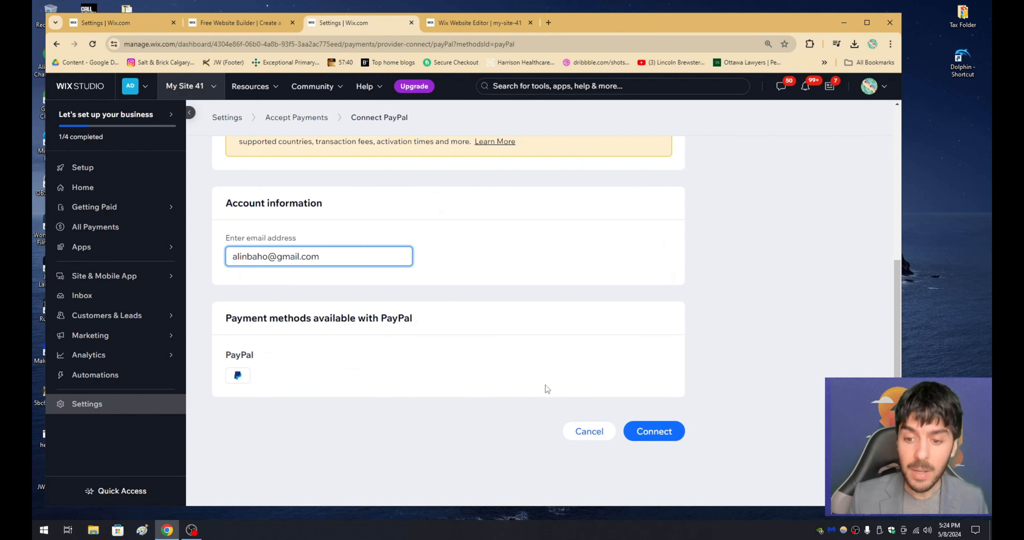
pyautogui.click(649, 434)
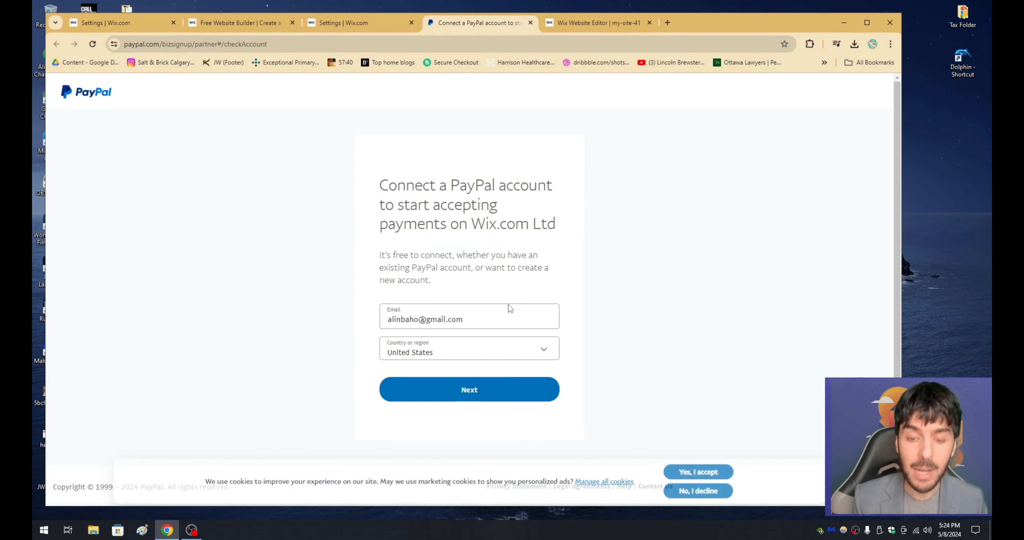
pyautogui.click(503, 388)
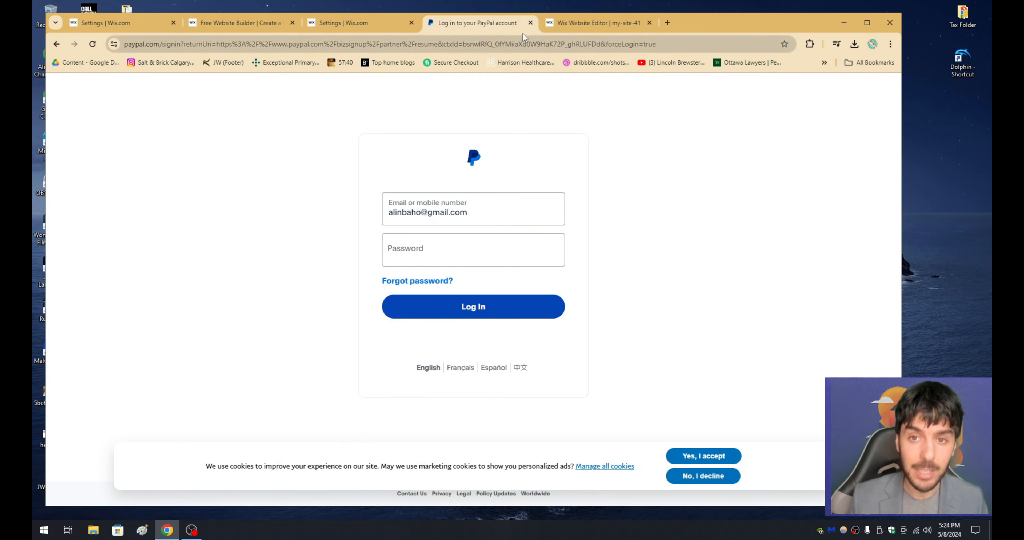
# Step: Close the PayPal log-in page, dismiss the site upgrade offer and reopen Accept Payments from the site settings
pyautogui.click(530, 22)
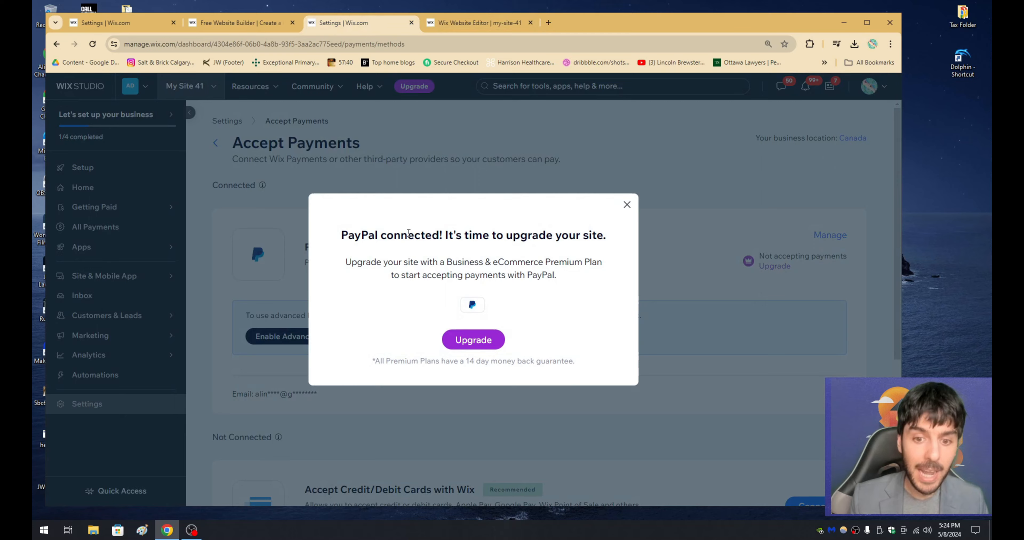
pyautogui.click(624, 204)
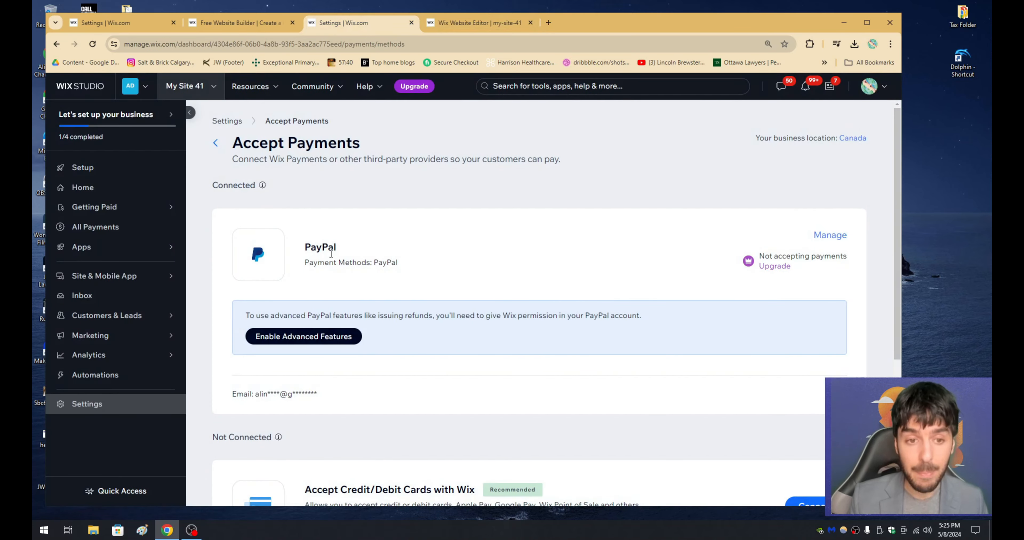
pyautogui.click(220, 119)
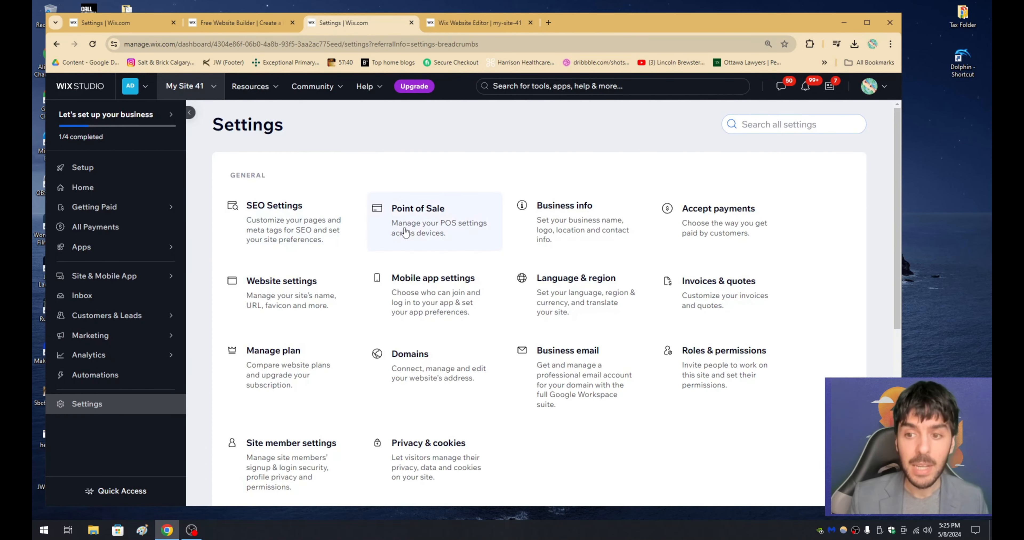
pyautogui.click(674, 220)
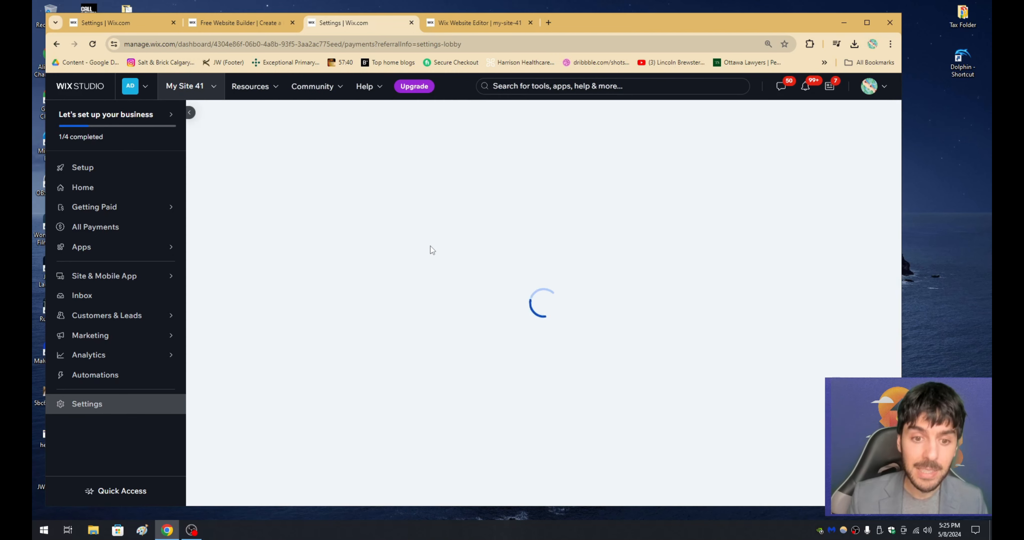
# Step: Start connecting Accept Credit/Debit Cards with Wix and review the list of restricted products and services
pyautogui.scroll(-5, 365, 290)
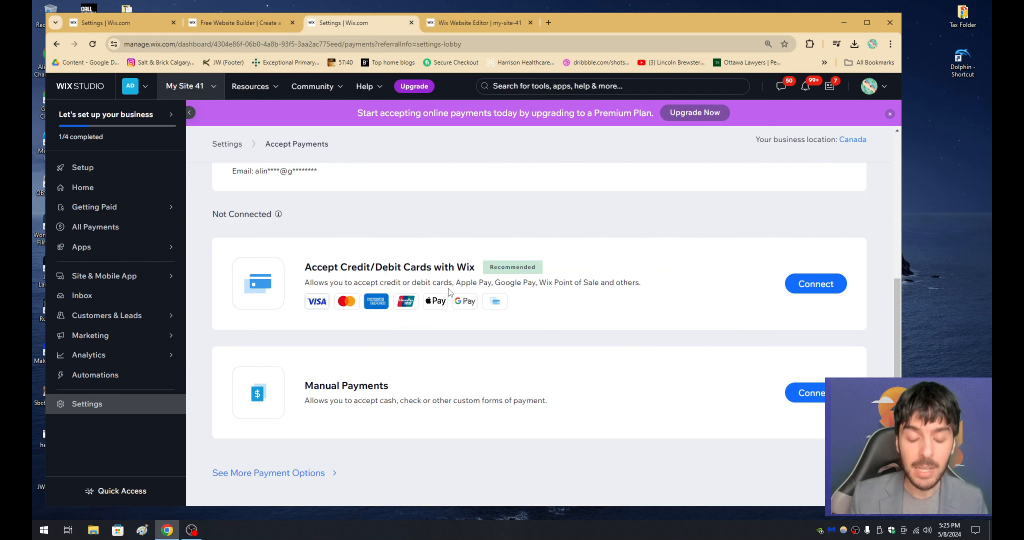
pyautogui.click(790, 288)
pyautogui.scroll(-1, 388, 324)
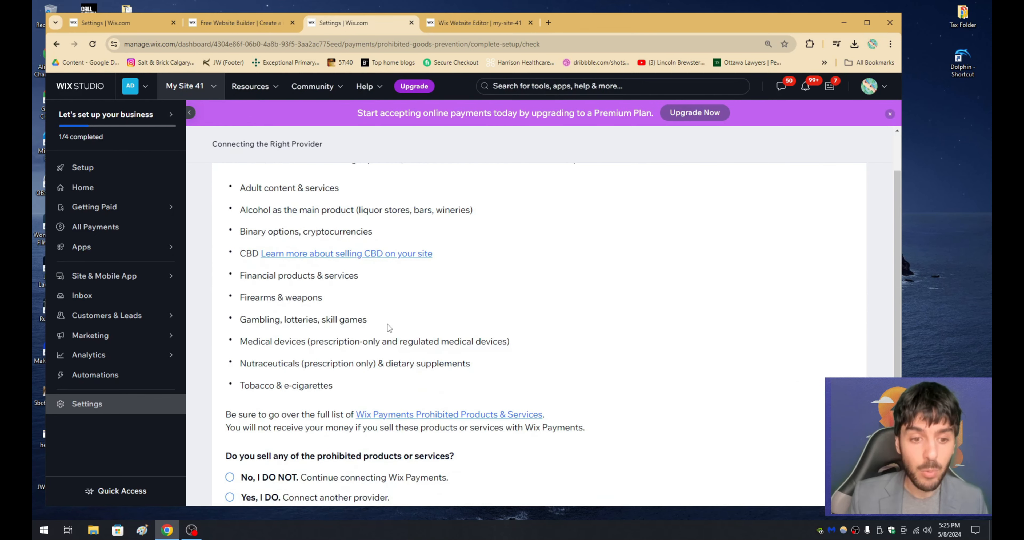
pyautogui.scroll(1, 387, 324)
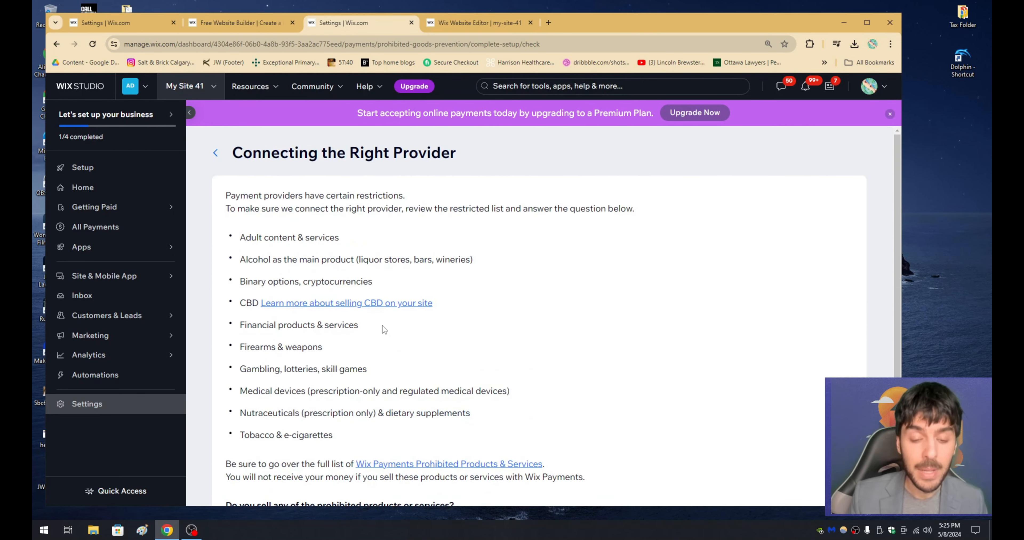
# Step: Declare that no prohibited products are sold, accept the terms and connect Wix Payments with Credit/Debit Cards, Apple Pay and Google Pay enabled
pyautogui.scroll(-3, 382, 325)
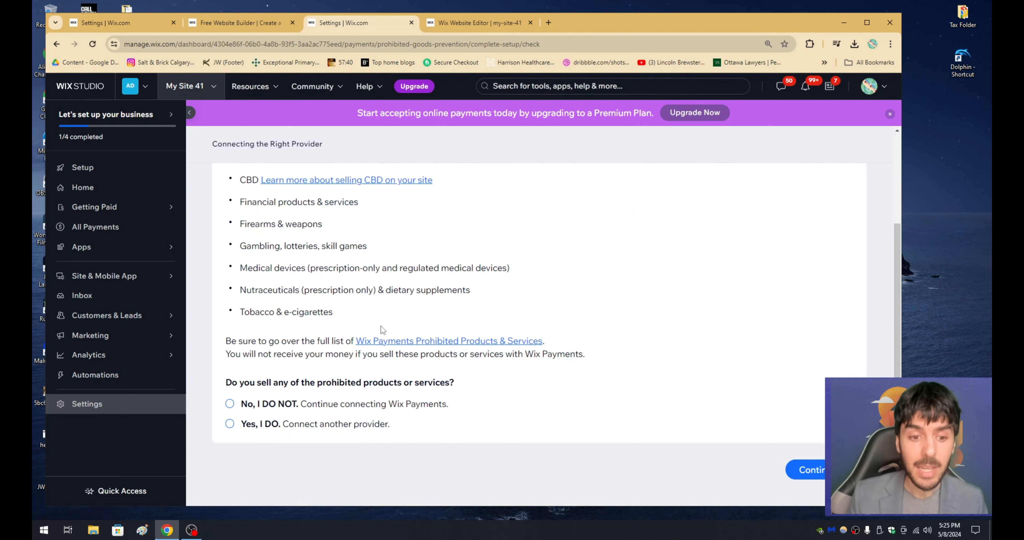
pyautogui.click(293, 422)
pyautogui.scroll(2, 290, 390)
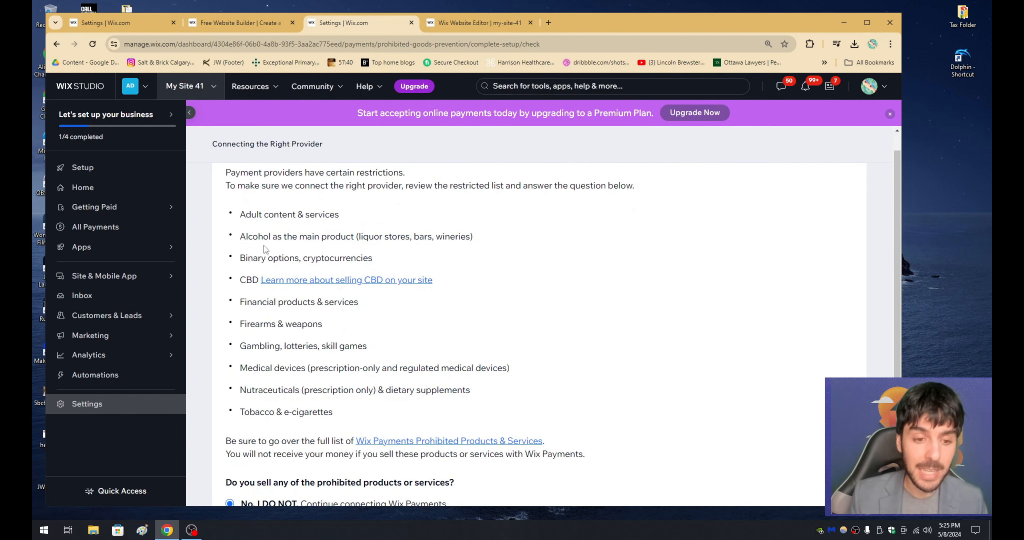
pyautogui.scroll(-3, 271, 363)
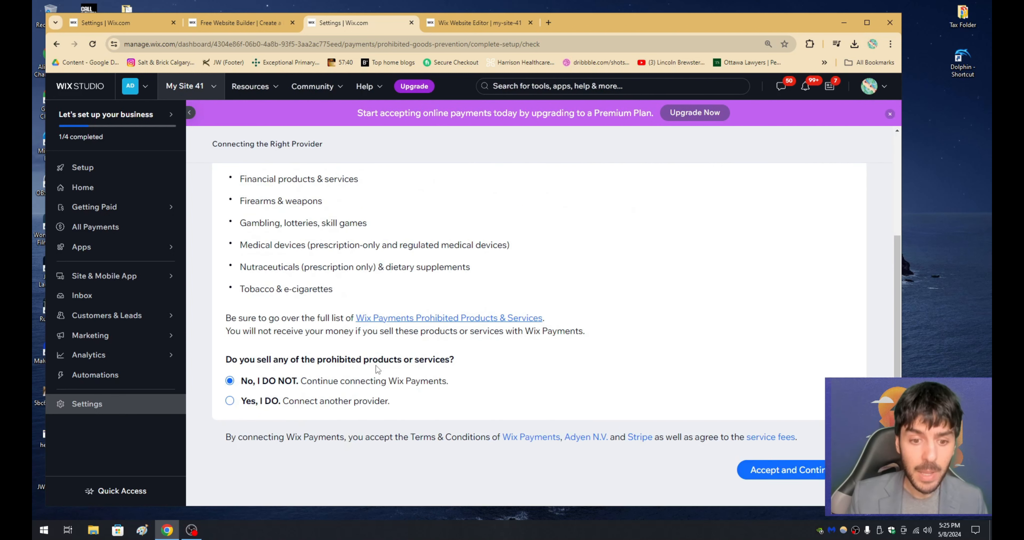
pyautogui.click(771, 471)
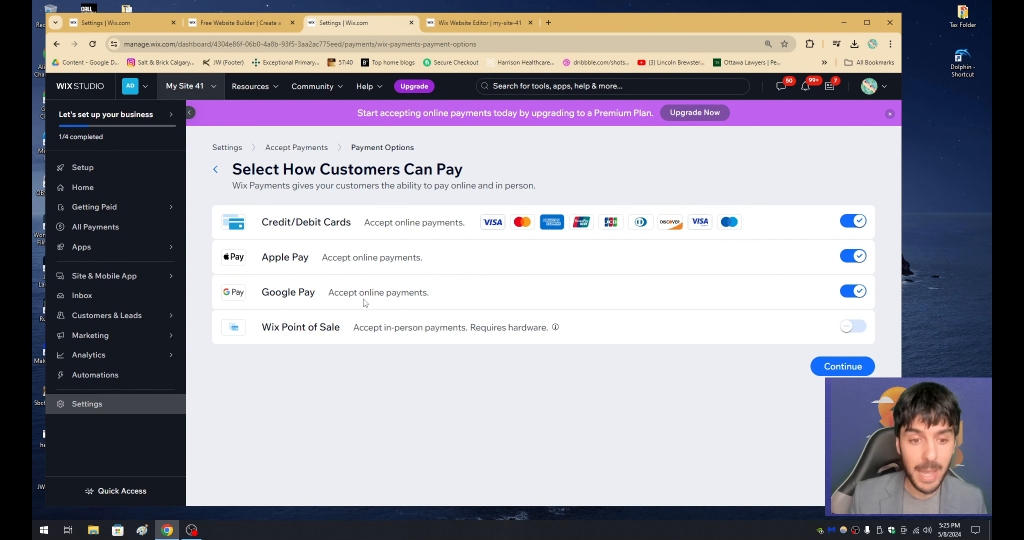
pyautogui.click(832, 369)
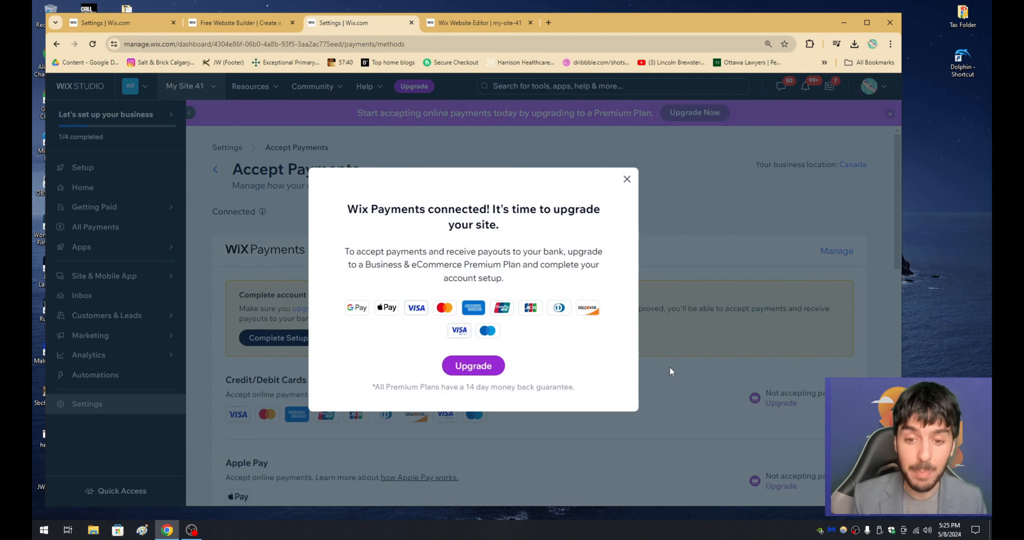
pyautogui.click(627, 179)
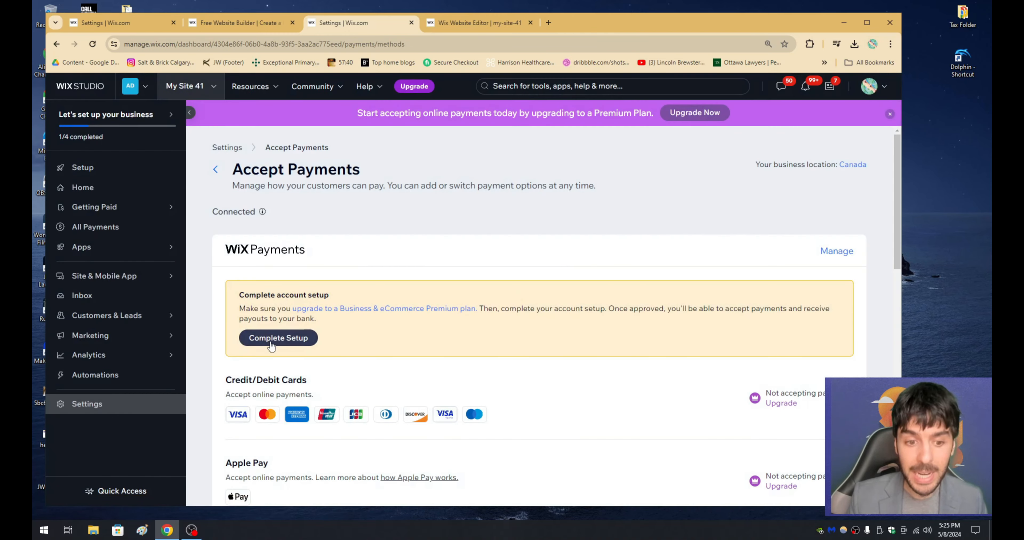
# Step: Open the Wix Payments account setup form, try Partnership/LLC/Corporation as the business type, look through the form's fields and return to the site settings
pyautogui.click(278, 338)
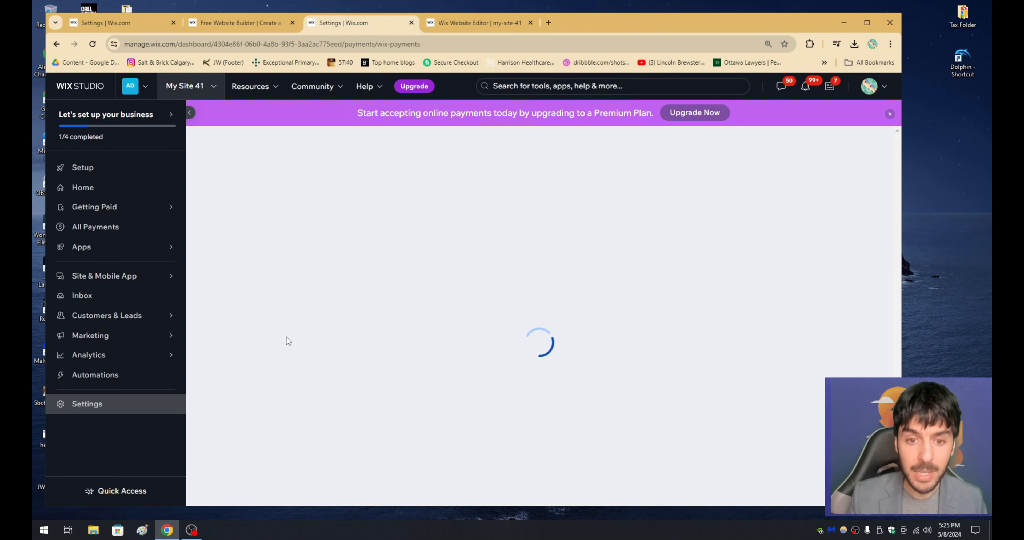
pyautogui.scroll(-4, 287, 336)
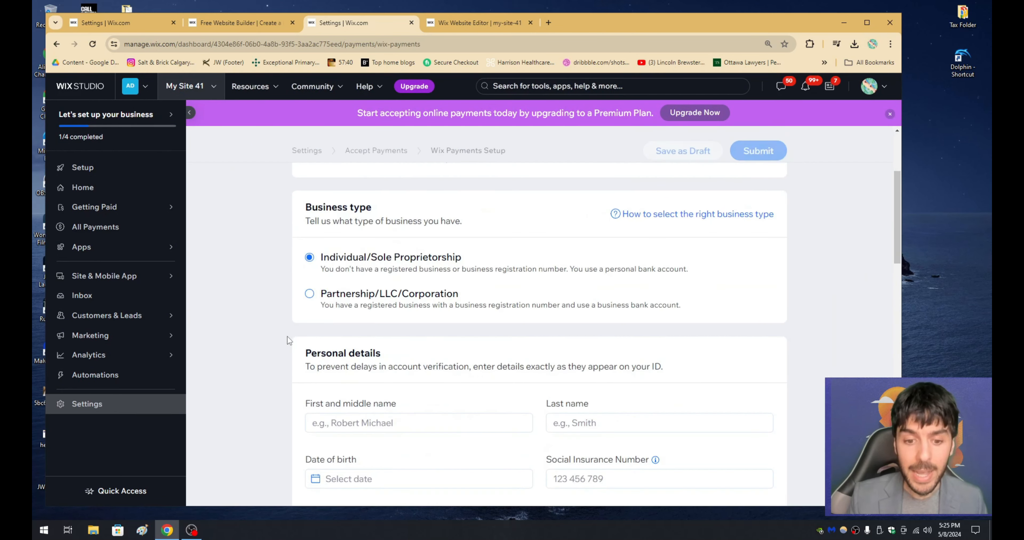
pyautogui.click(337, 300)
pyautogui.scroll(-3, 367, 298)
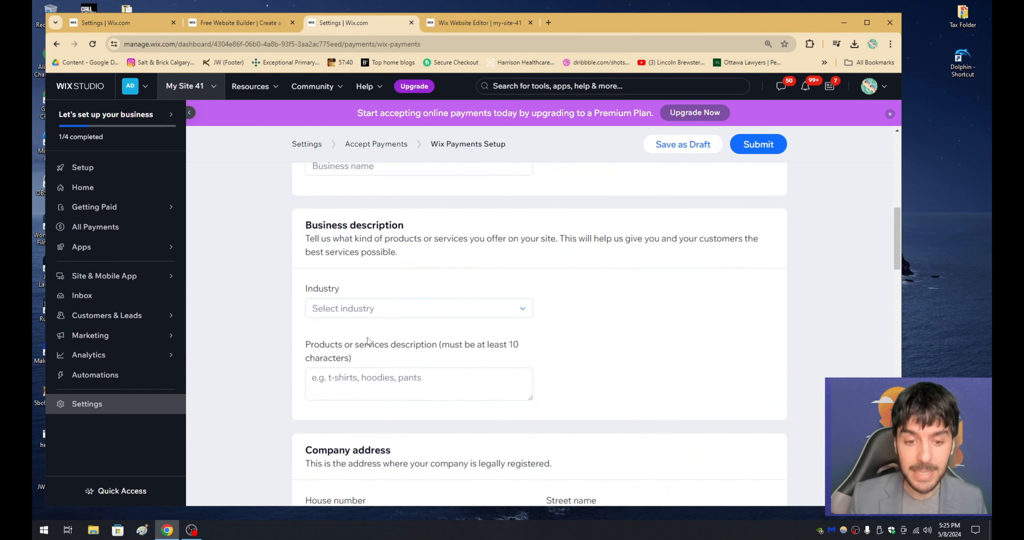
pyautogui.scroll(-5, 368, 342)
pyautogui.scroll(10, 368, 342)
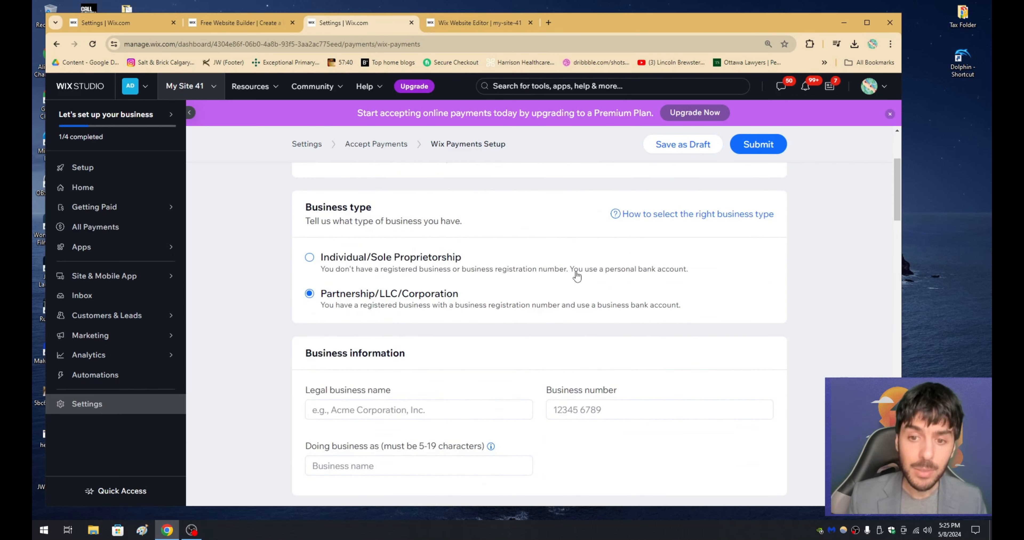
pyautogui.scroll(3, 577, 275)
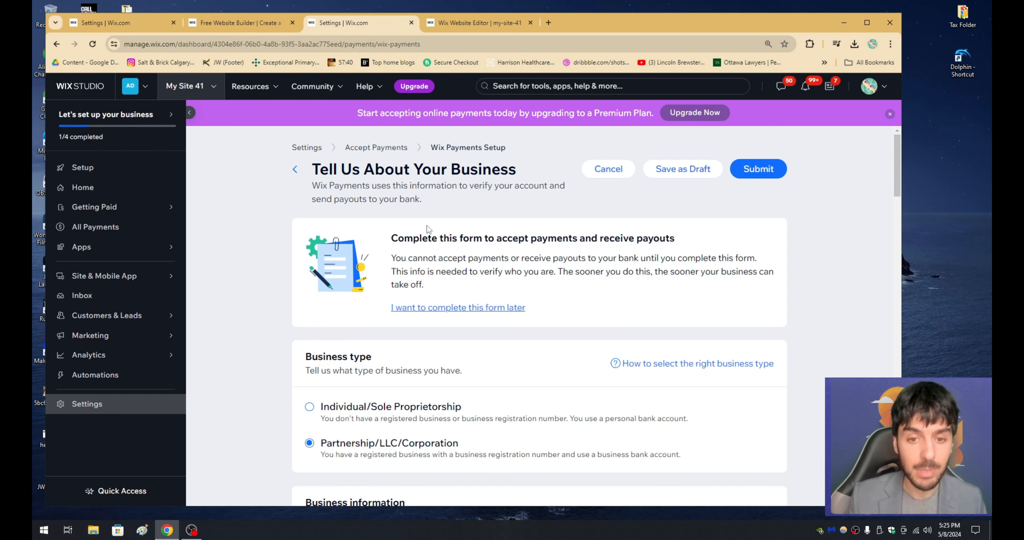
pyautogui.click(150, 409)
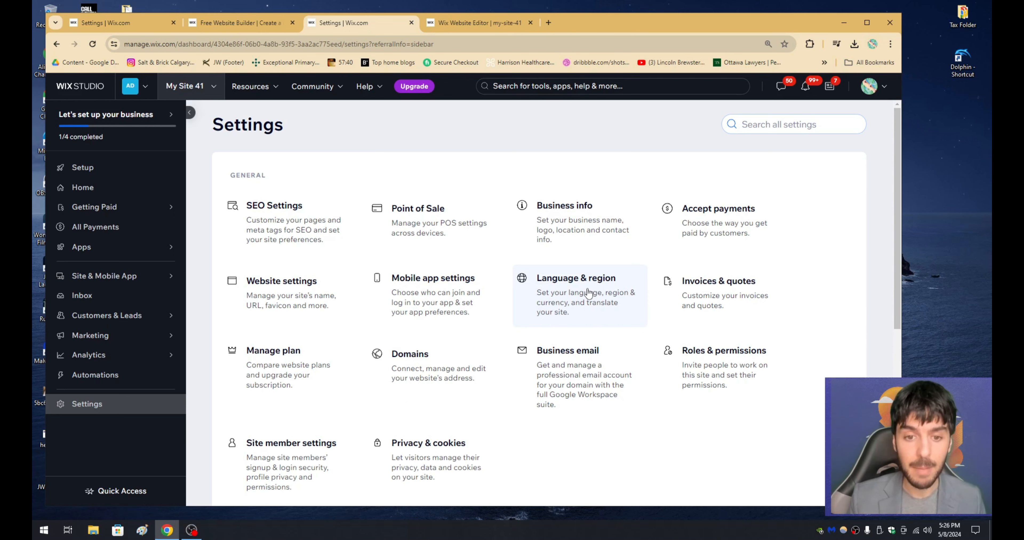
# Step: Switch to the website editor and look over the Payments and Store elements that can be added to the site
pyautogui.click(488, 24)
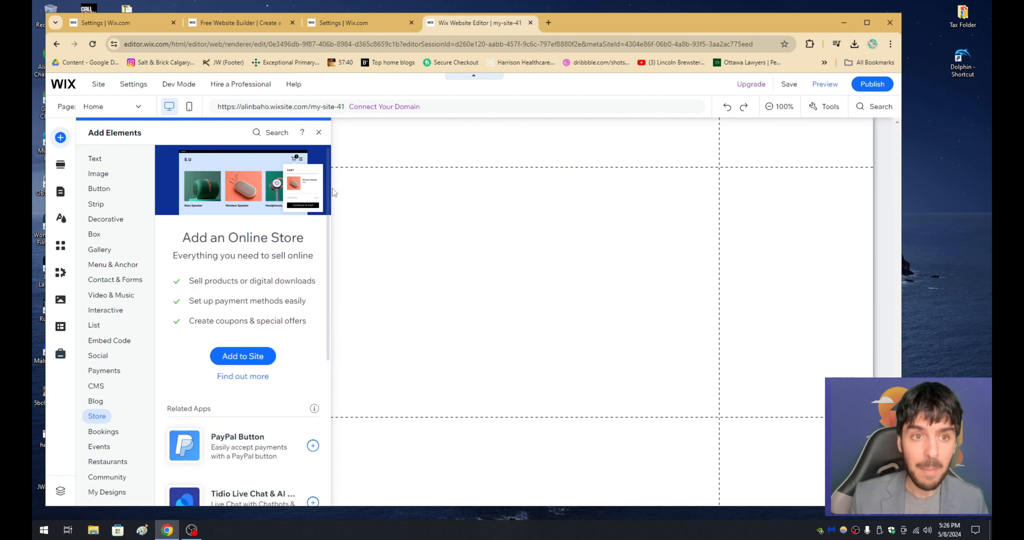
pyautogui.click(375, 23)
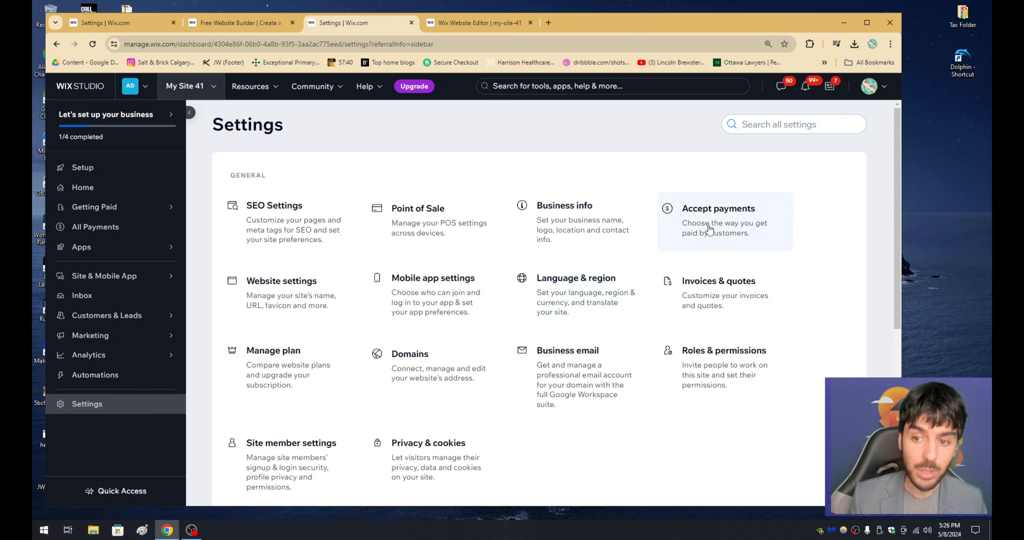
pyautogui.click(471, 22)
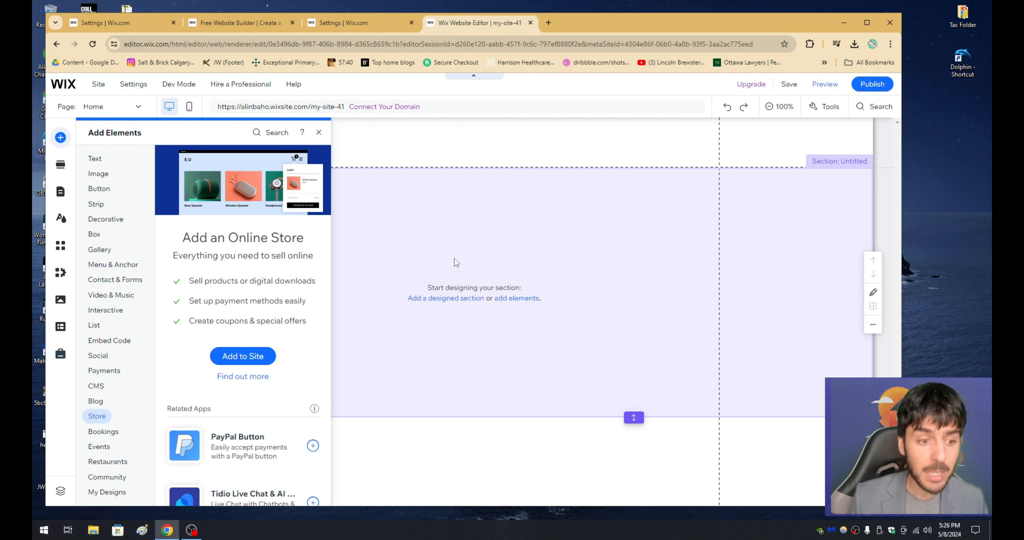
pyautogui.click(119, 370)
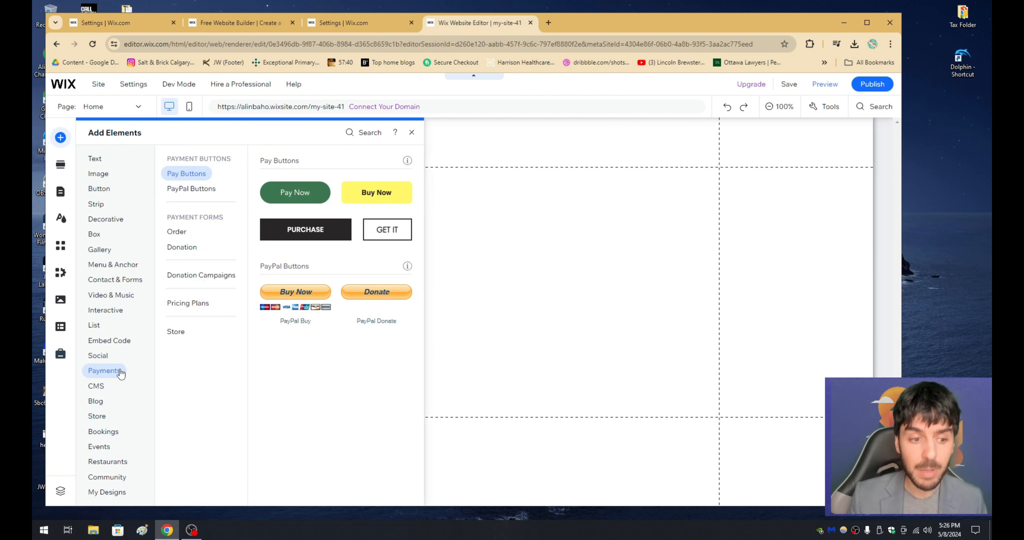
pyautogui.moveTo(421, 267)
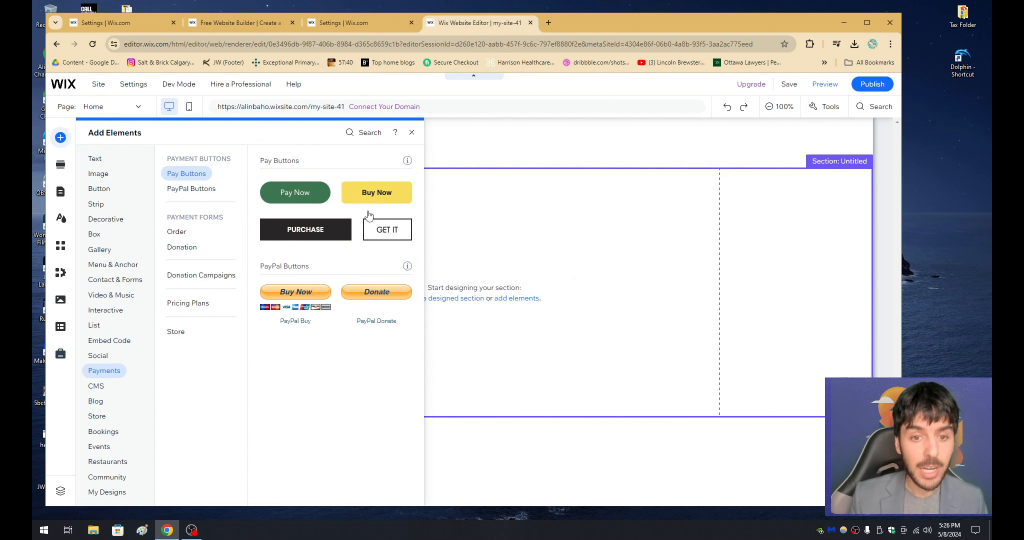
pyautogui.click(503, 216)
pyautogui.click(60, 138)
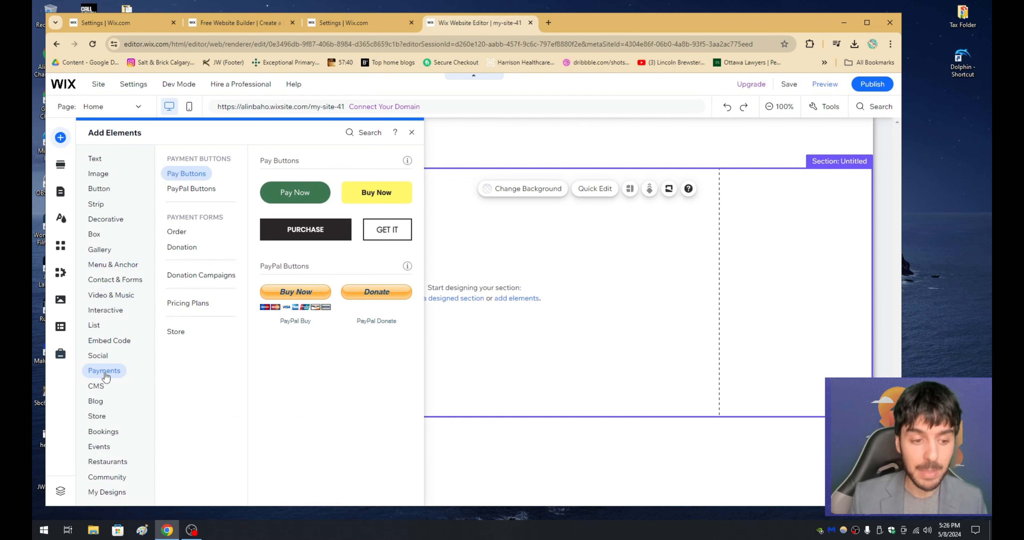
pyautogui.click(98, 417)
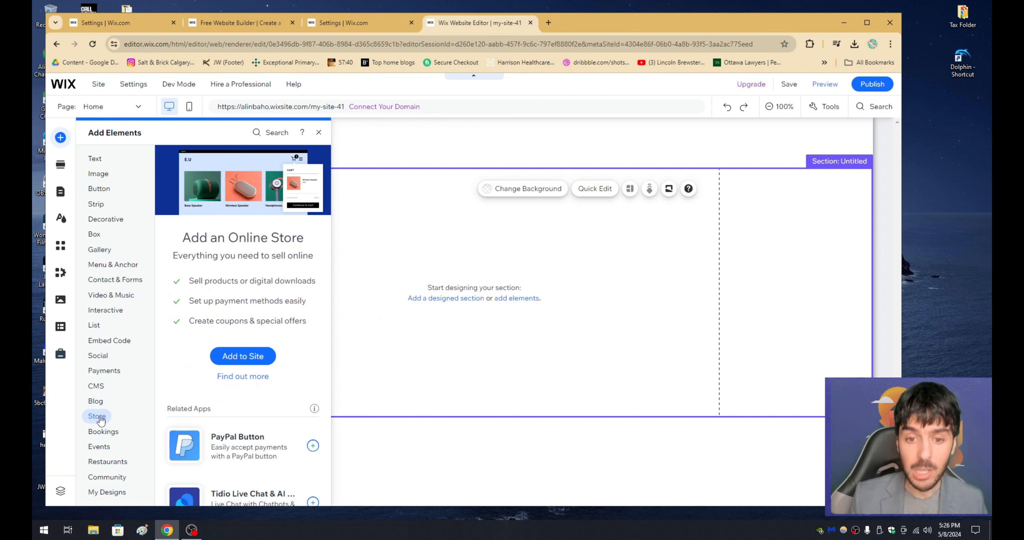
# Step: Add the green Pay Now button from the Payments elements to the Home page's empty section and position it inside the section
pyautogui.click(114, 375)
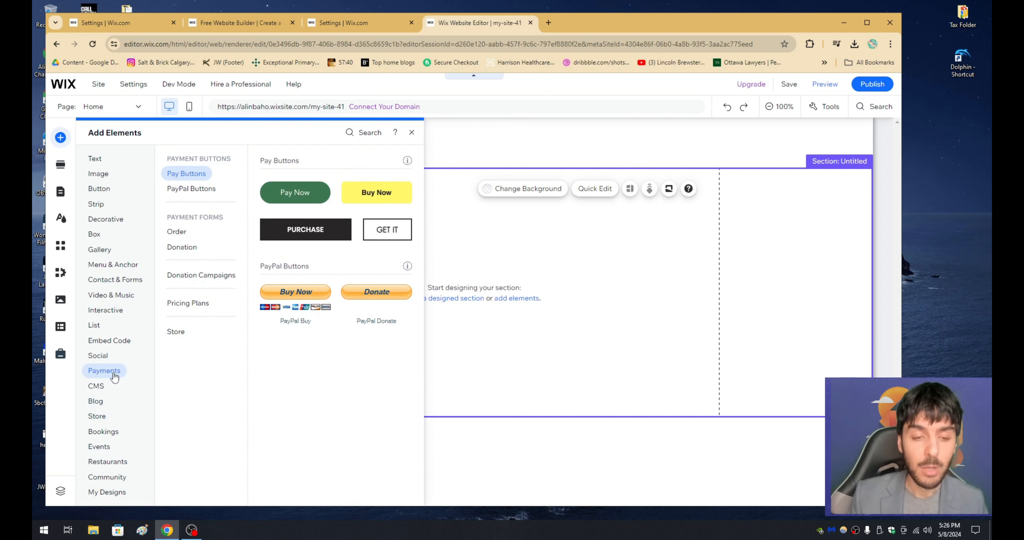
pyautogui.moveTo(293, 194); pyautogui.dragTo(469, 242)
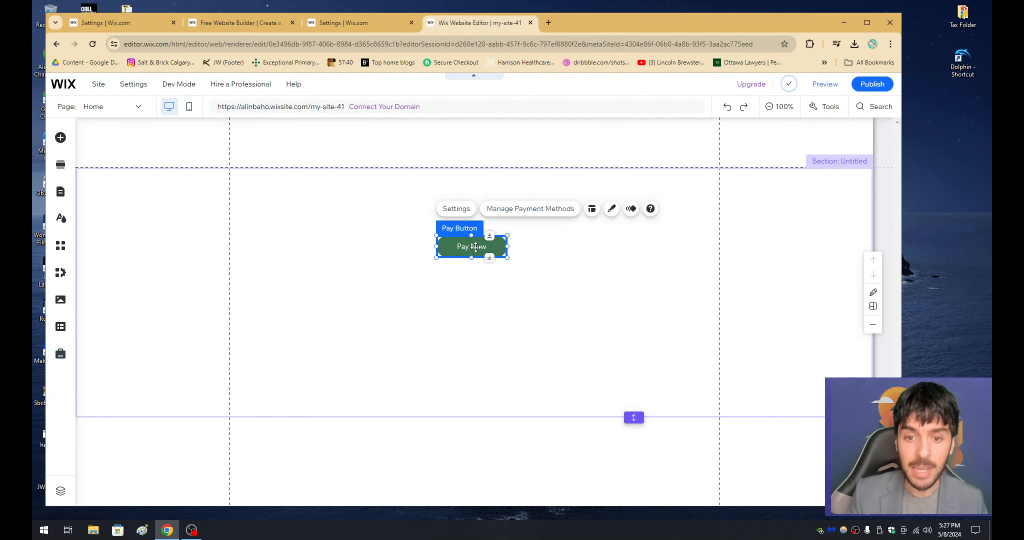
pyautogui.moveTo(474, 248); pyautogui.dragTo(330, 257)
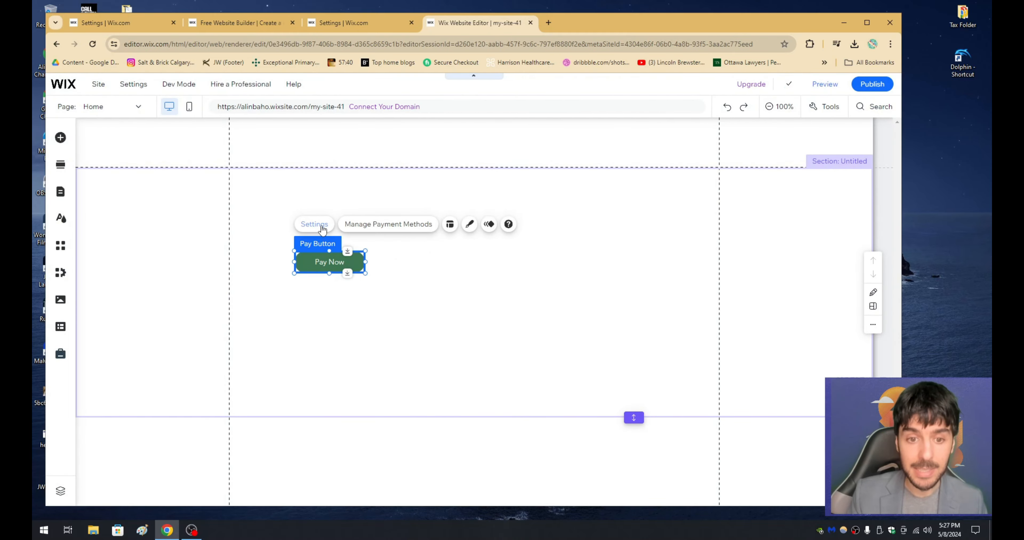
# Step: Set the Pay Now button's item price to 35 CAD and move the button closer to the middle of the section
pyautogui.click(308, 225)
pyautogui.click(194, 250)
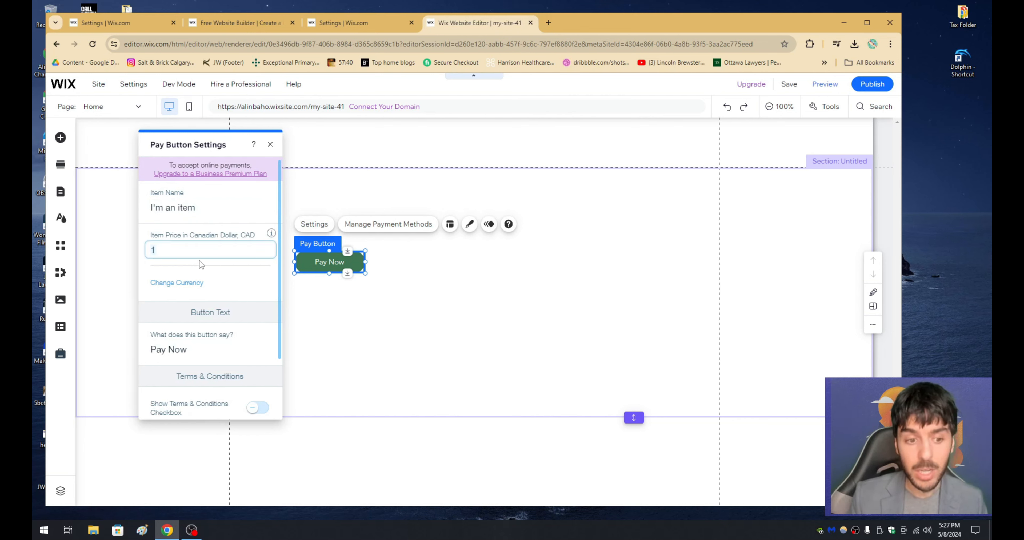
pyautogui.press('BackSpace')
pyautogui.write('35')
pyautogui.press('Return')
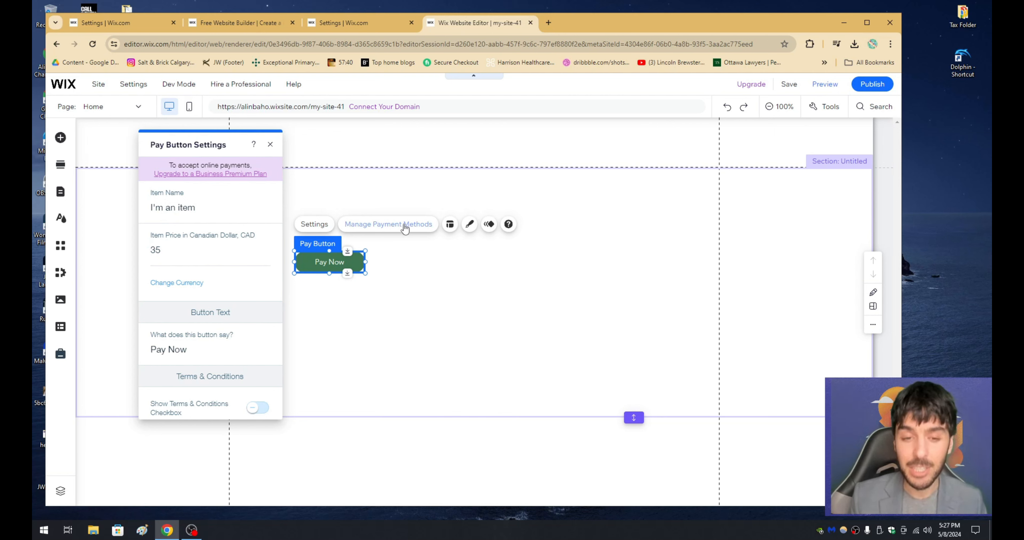
pyautogui.moveTo(329, 253); pyautogui.dragTo(421, 260)
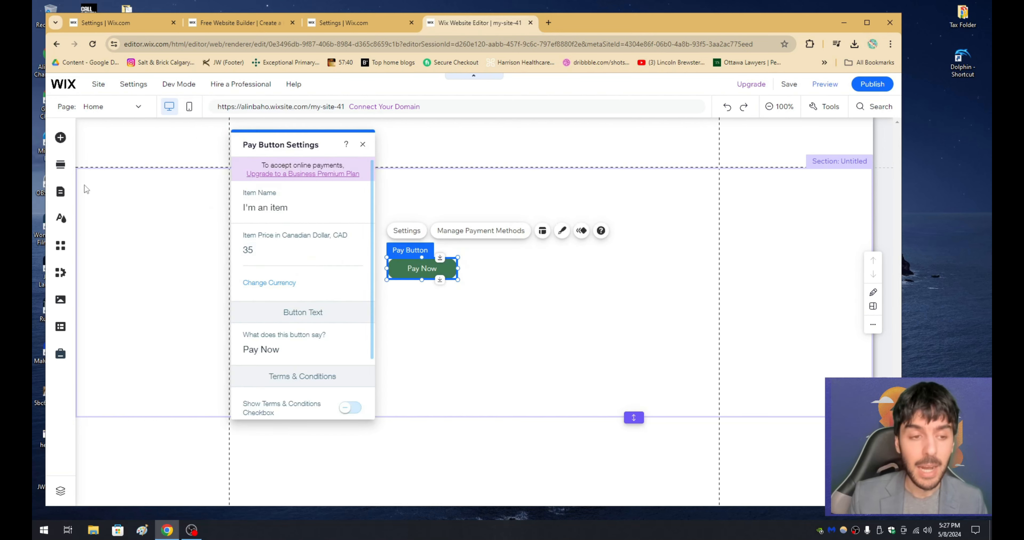
# Step: Look through the other Payments elements, including PayPal Buttons, Donation forms, Donation Campaigns, Pricing Plans and Store, and return to the Pay Now button
pyautogui.click(60, 138)
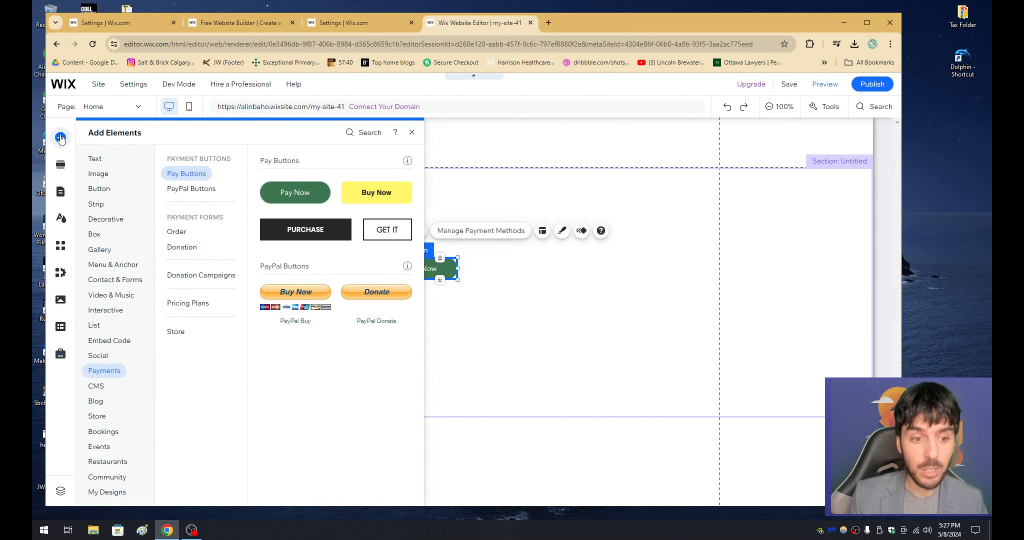
pyautogui.click(197, 275)
pyautogui.click(199, 305)
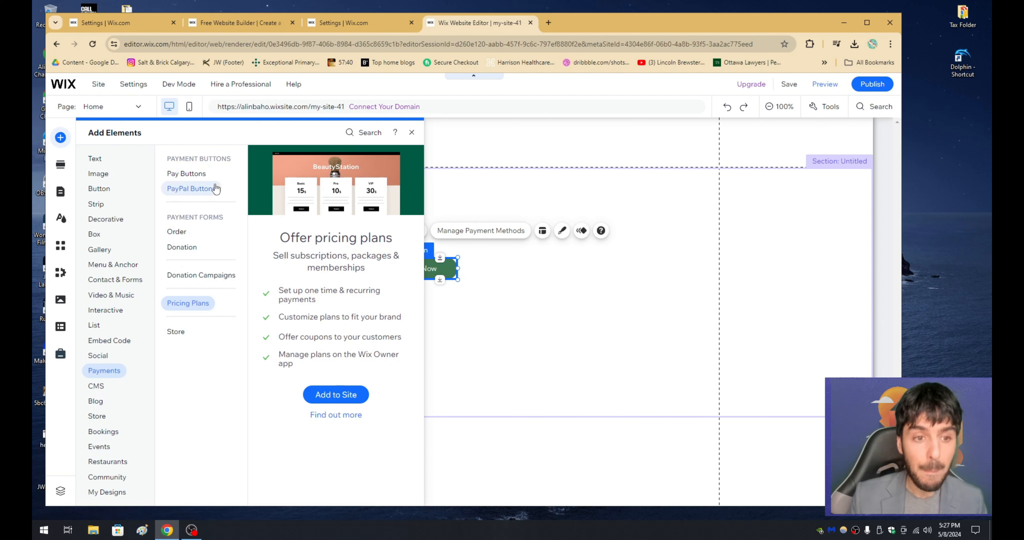
pyautogui.click(203, 179)
pyautogui.click(207, 190)
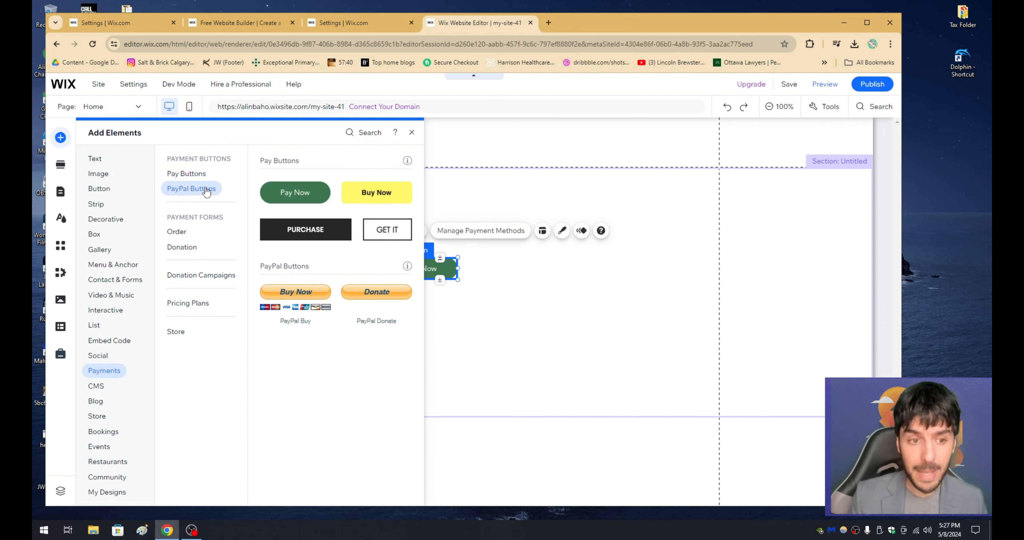
pyautogui.click(183, 248)
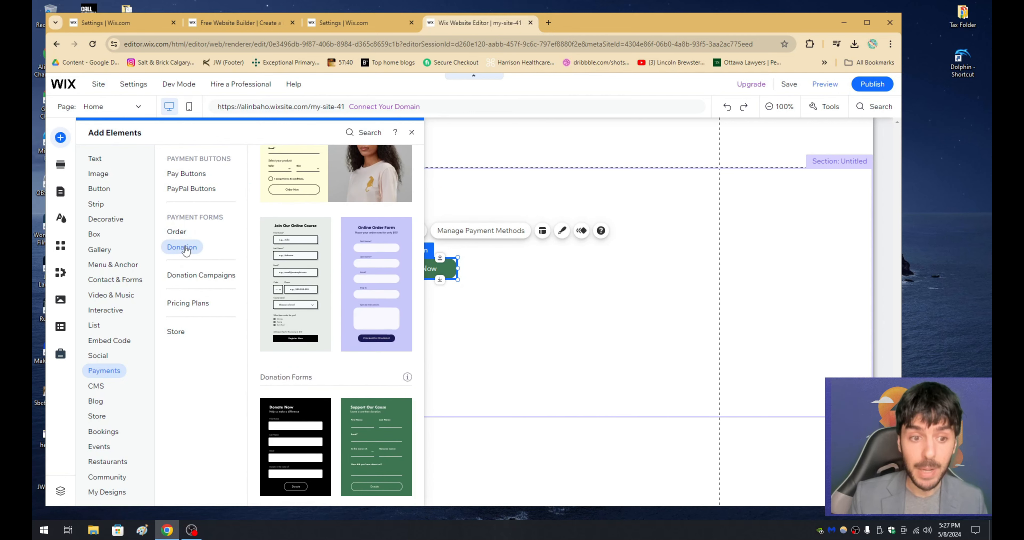
pyautogui.click(198, 276)
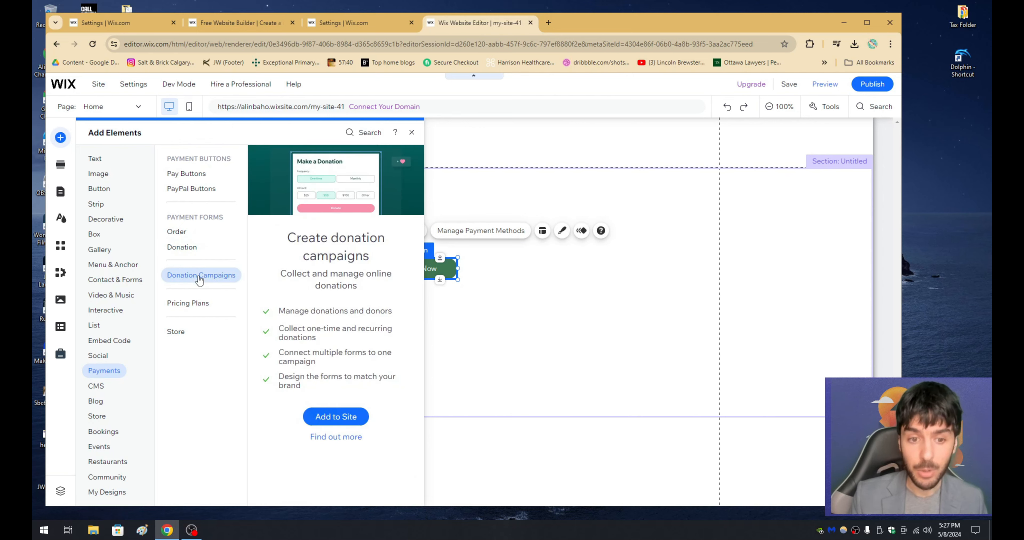
pyautogui.click(198, 303)
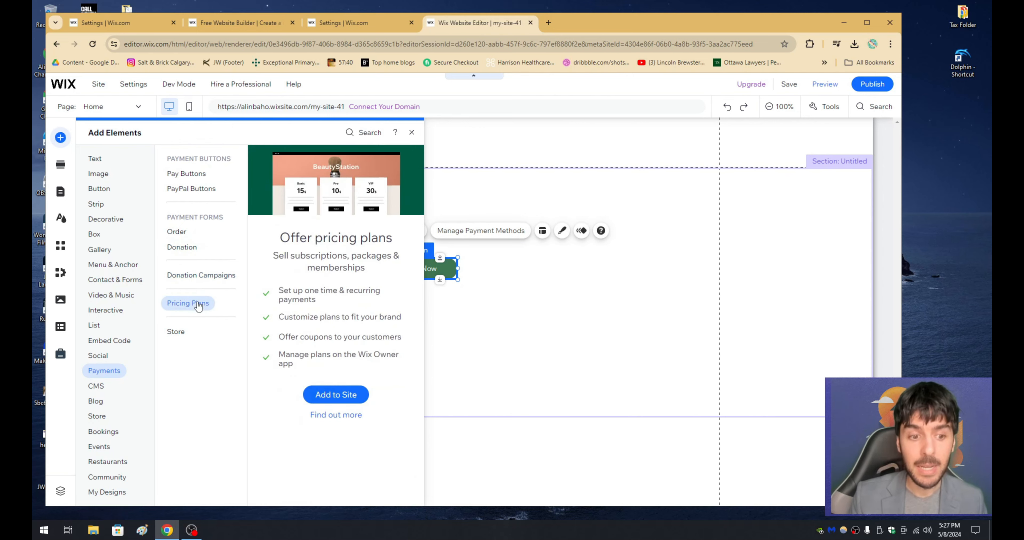
pyautogui.click(179, 335)
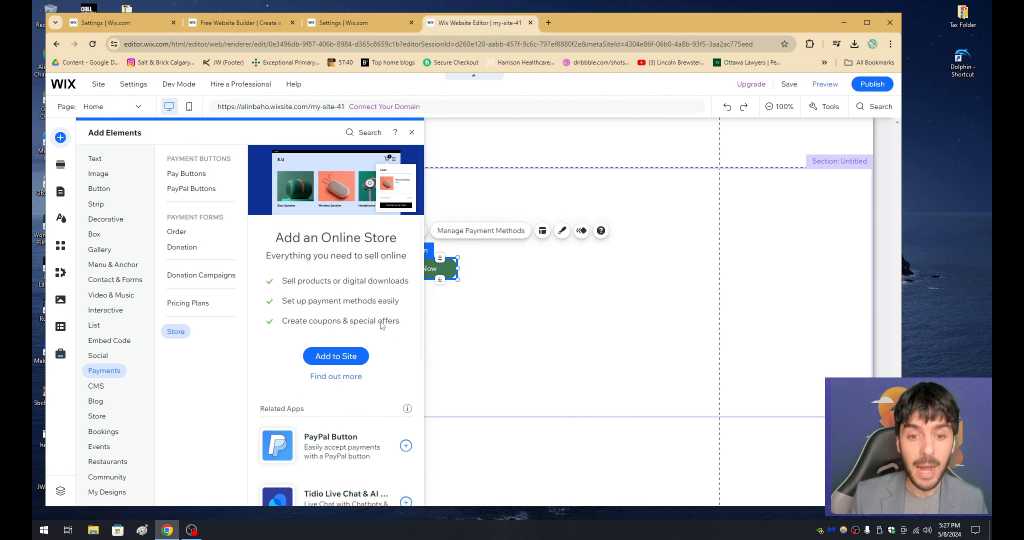
pyautogui.moveTo(443, 268)
pyautogui.mouseDown()
pyautogui.moveTo(425, 254)
pyautogui.moveTo(437, 274)
pyautogui.mouseUp()
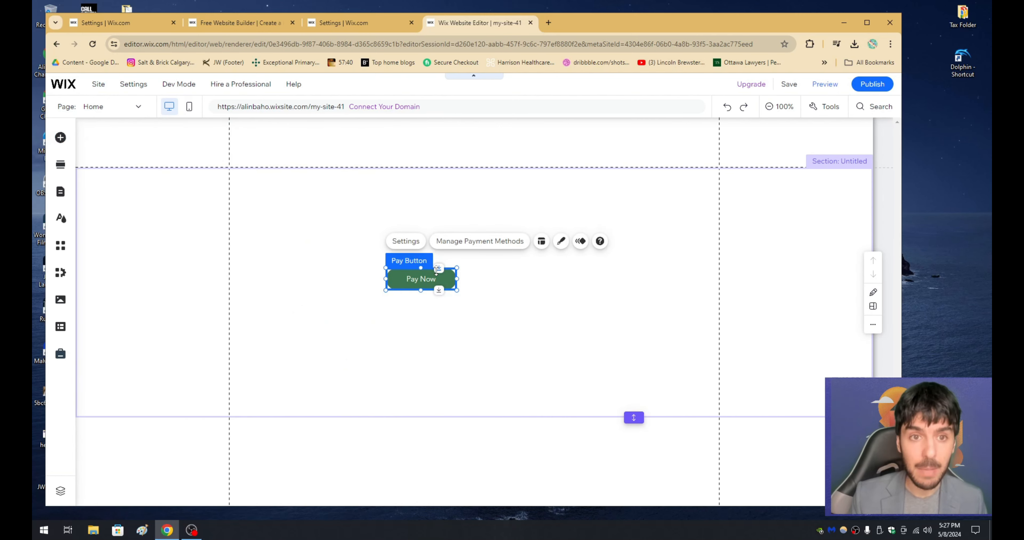
# Step: Check the site settings page, return to the website editor and view the Pricing Plans option among the Payments elements
pyautogui.click(350, 23)
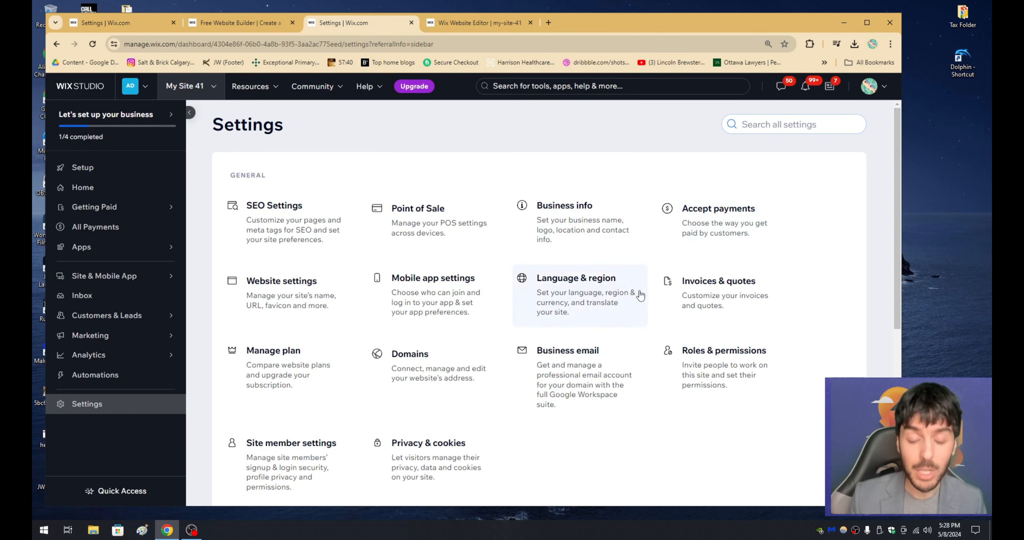
pyautogui.click(464, 26)
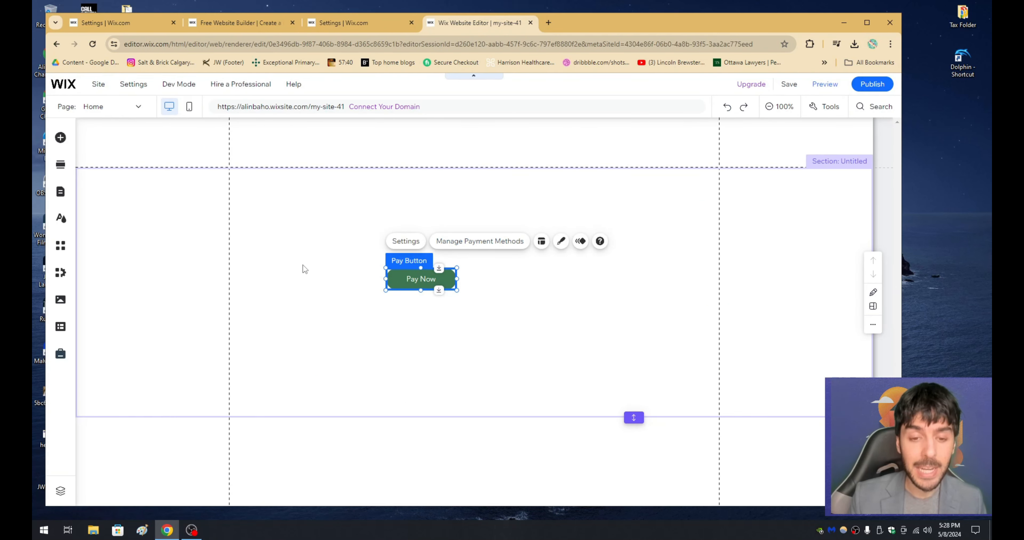
pyautogui.click(60, 138)
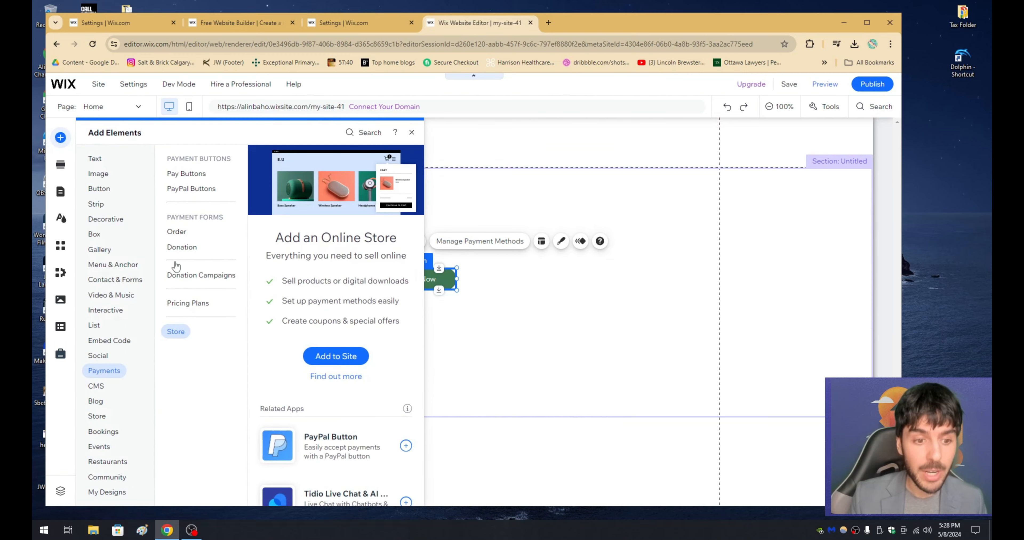
pyautogui.click(191, 303)
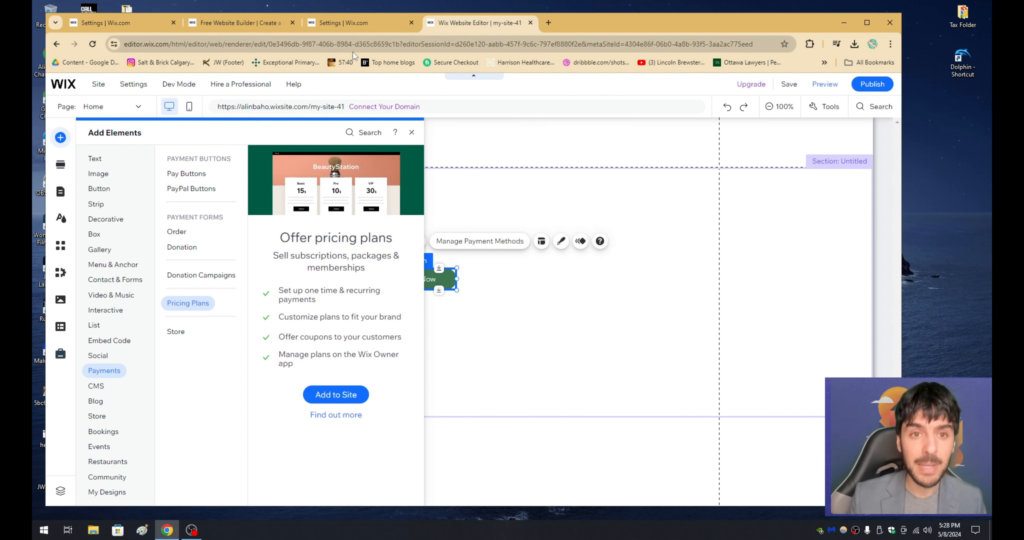
# Step: Switch back to the site settings and open Accept Payments
pyautogui.click(373, 21)
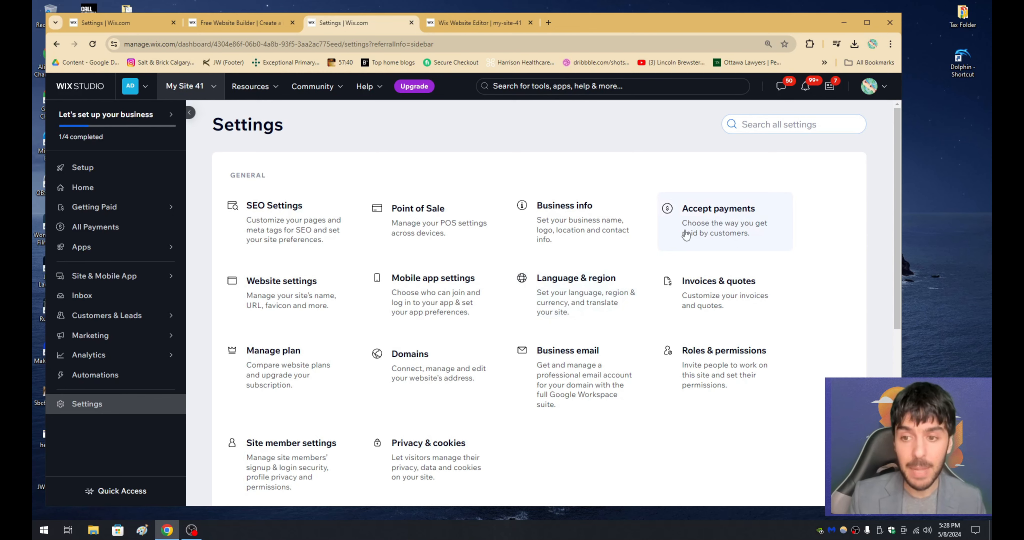
pyautogui.click(715, 215)
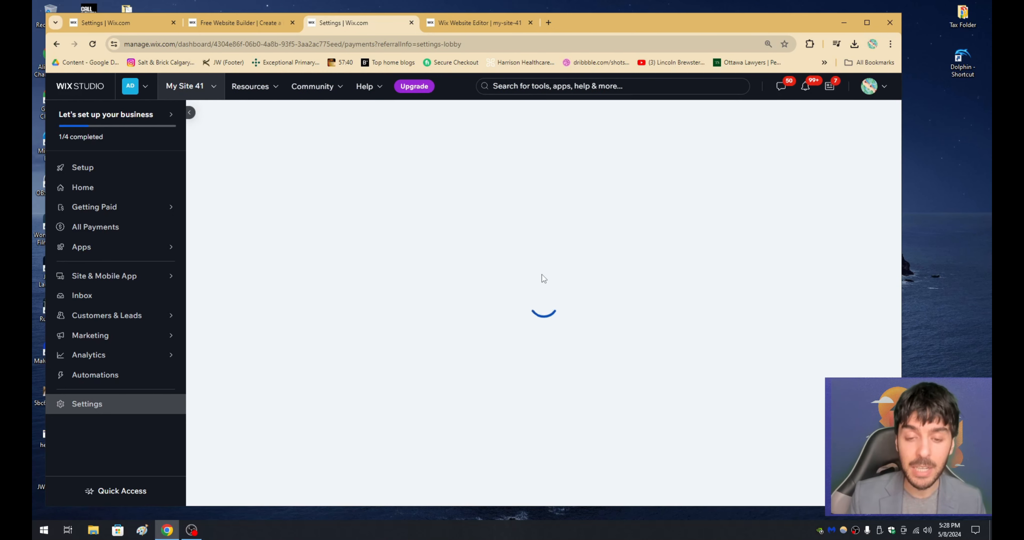